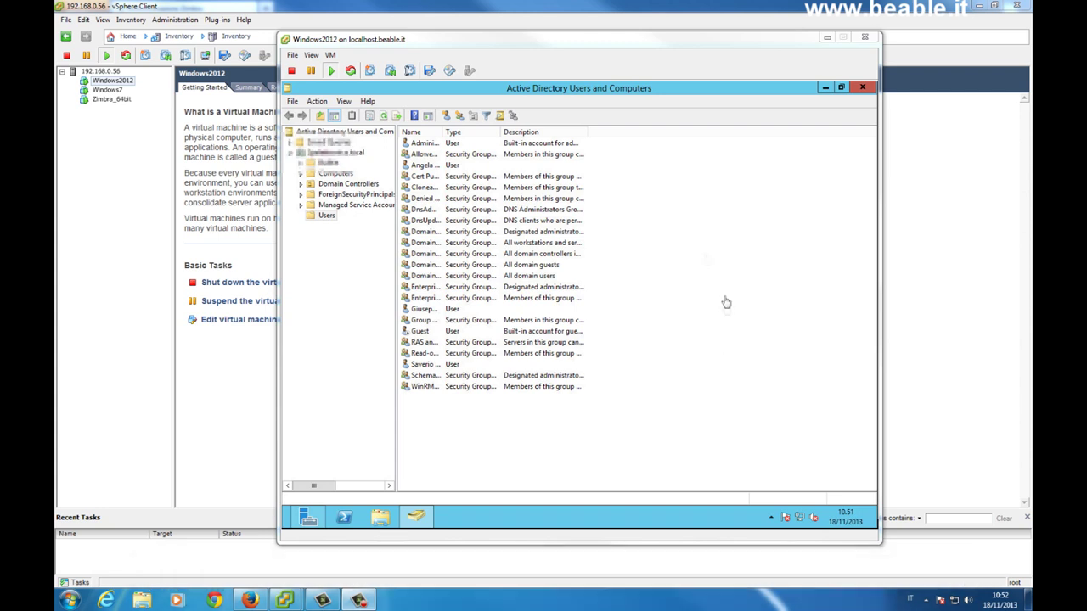
click(435, 169)
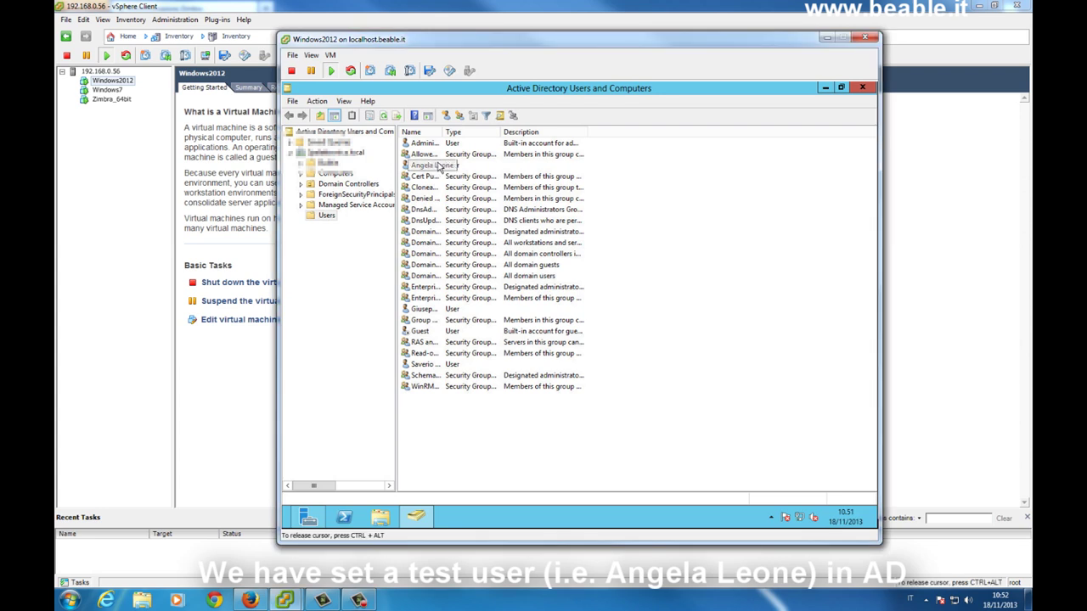
right_click(433, 169)
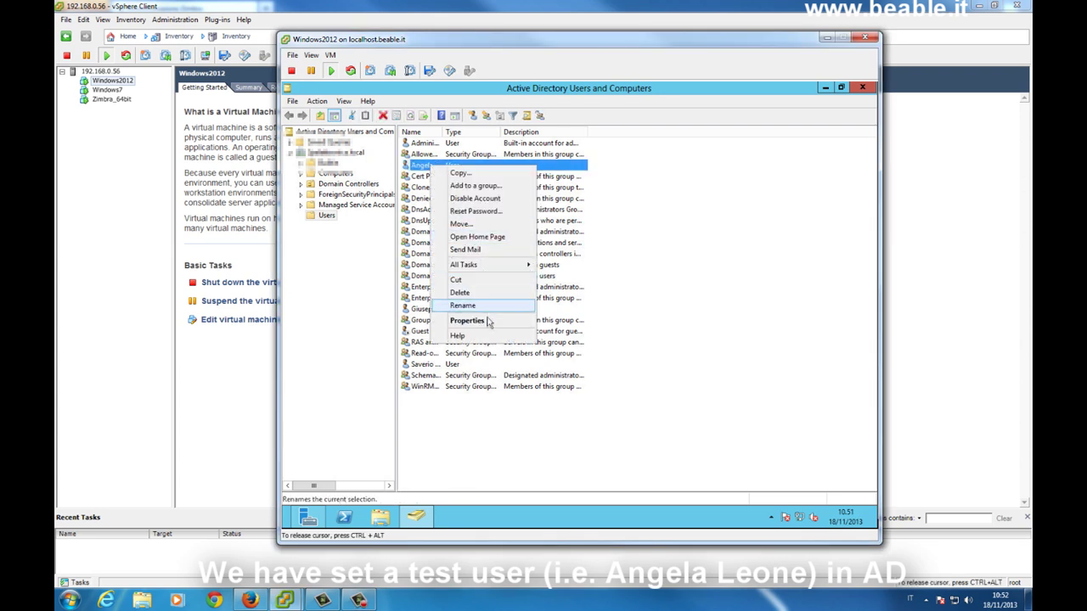
click(477, 320)
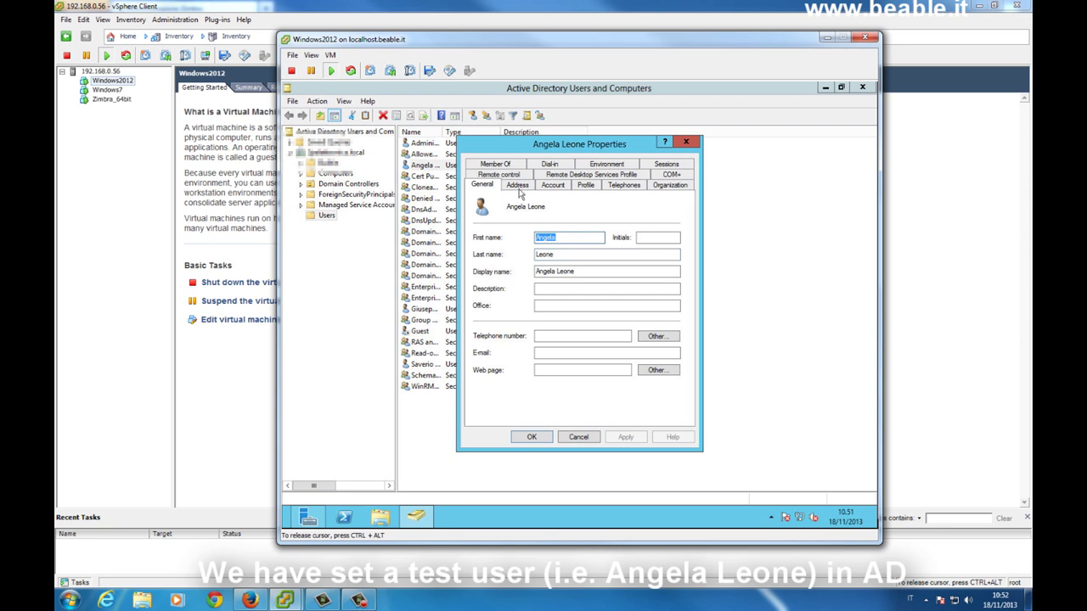
click(551, 187)
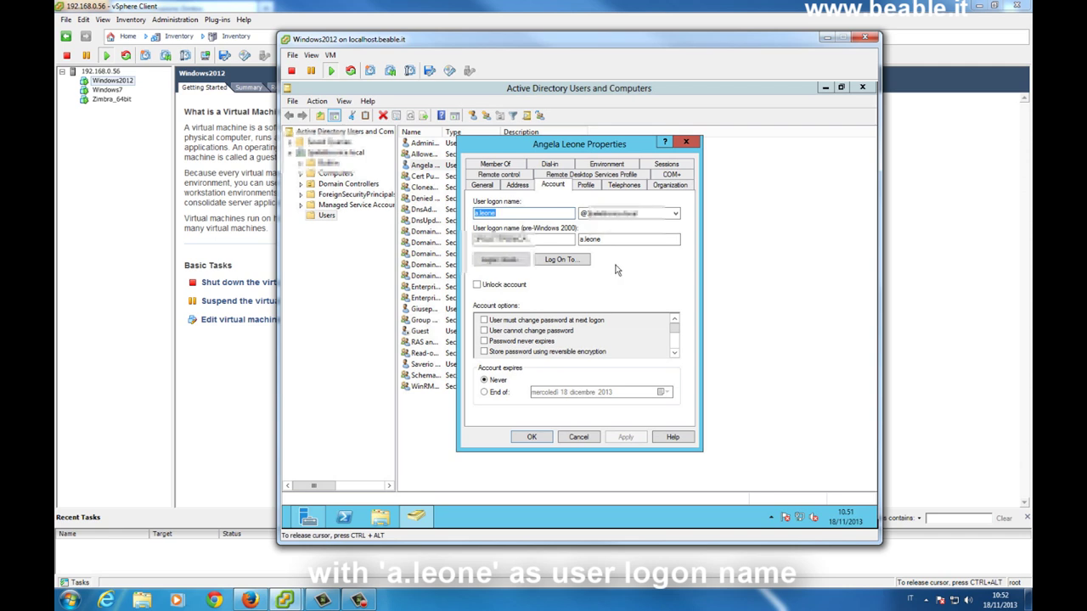
key(Escape)
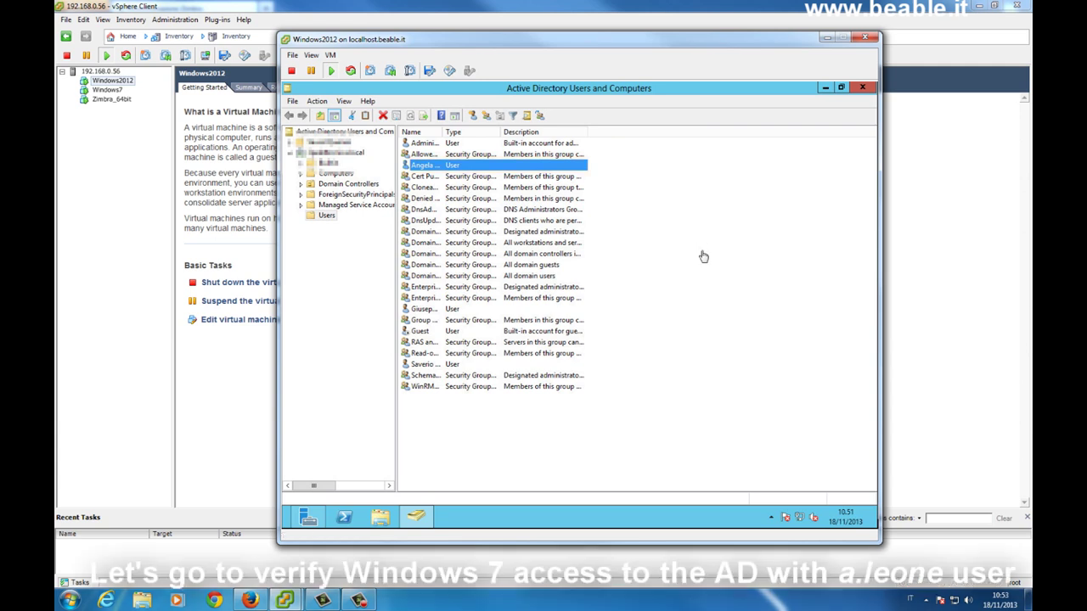
Open Remote Desktop to 192.168.0.181 and sign in with the test domain user's password.
click(701, 252)
click(70, 600)
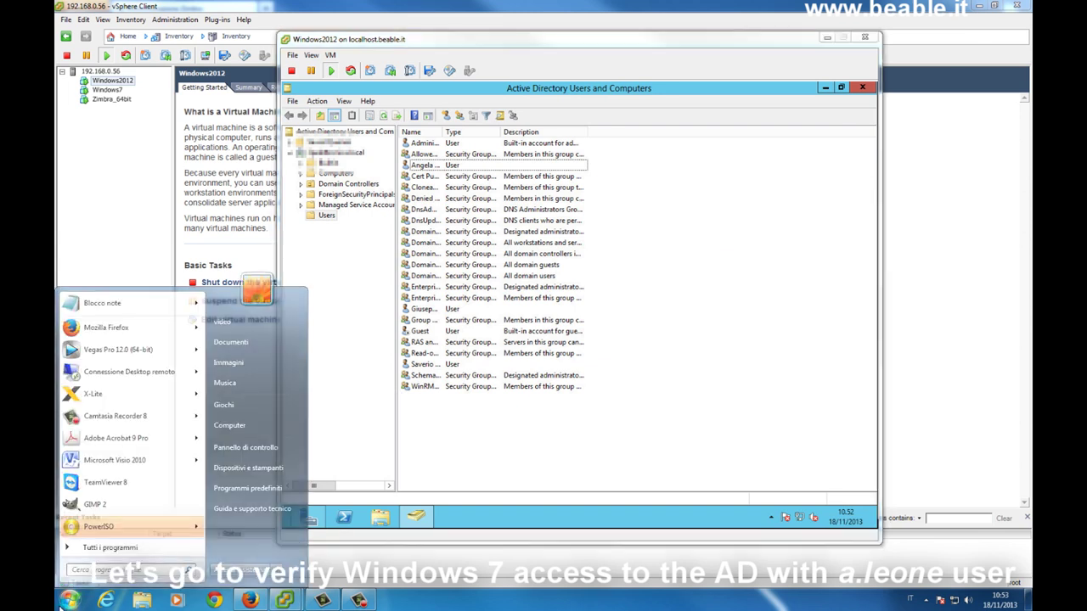
click(170, 371)
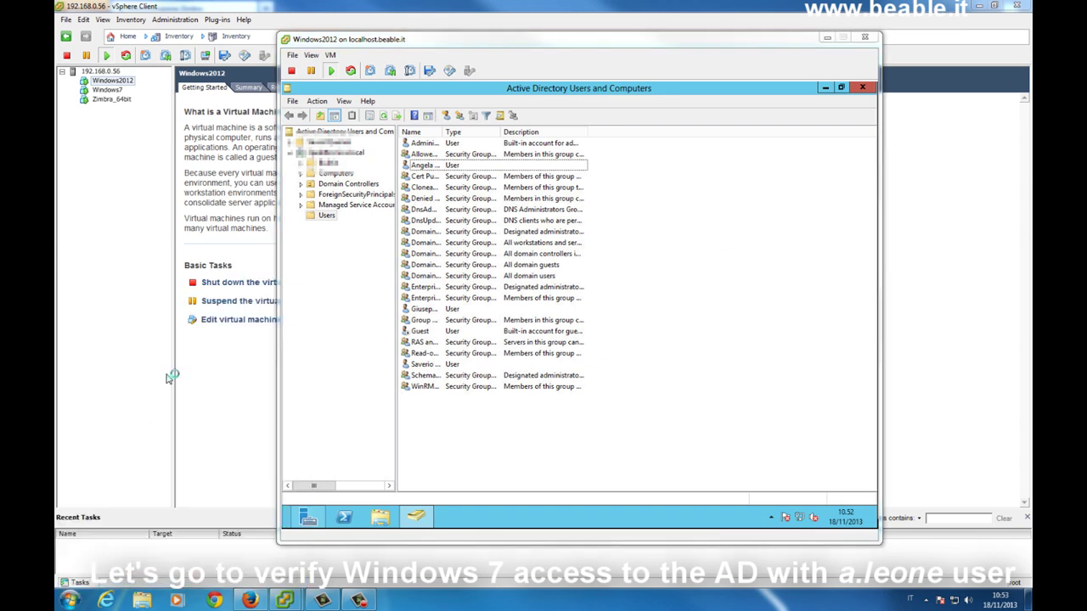
click(556, 187)
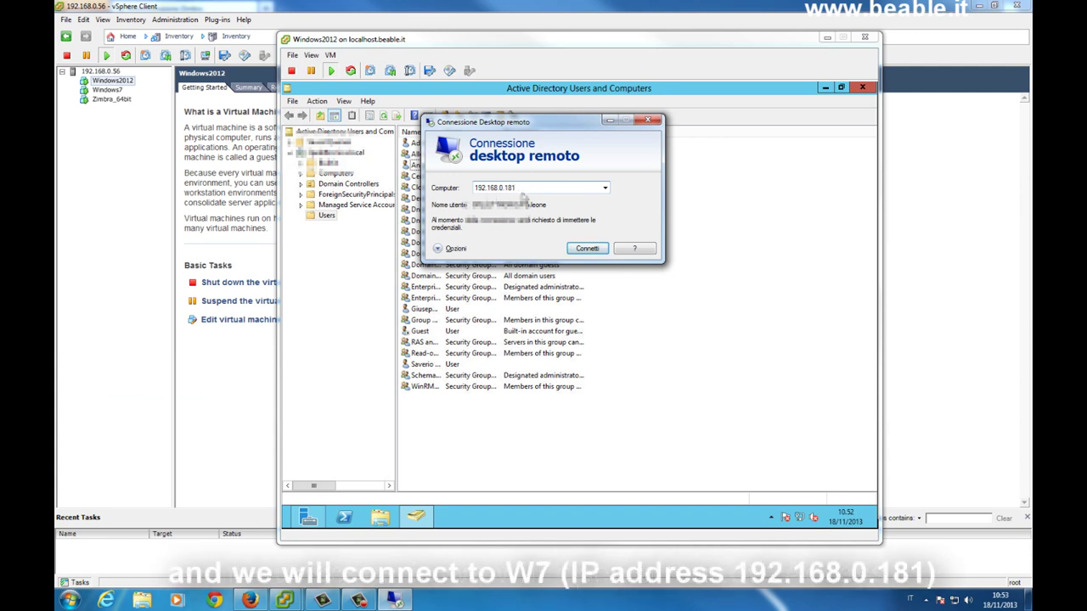
click(577, 250)
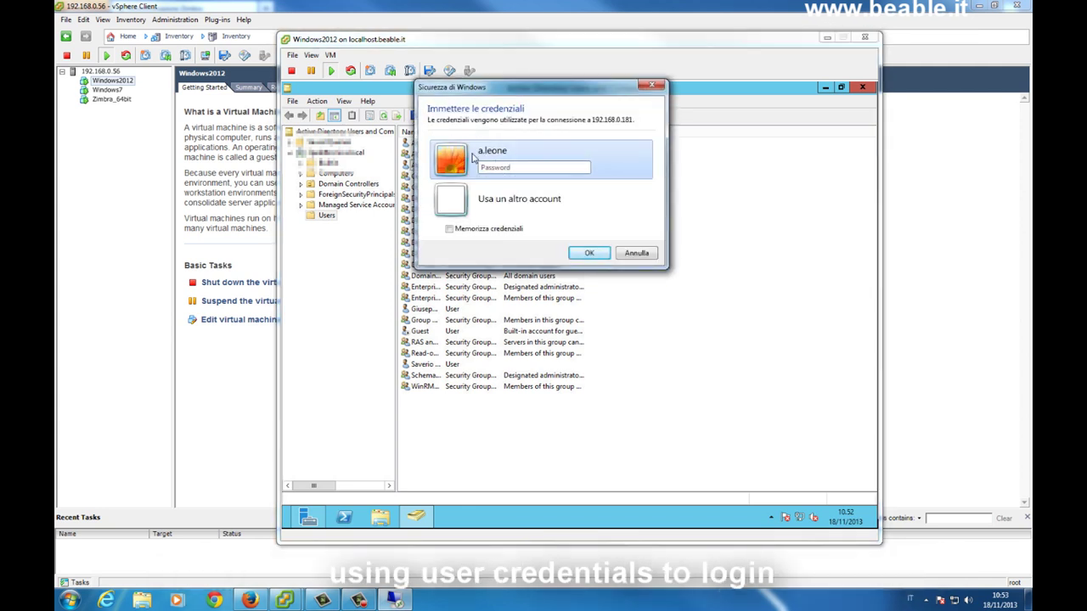
text(•••••••••••)
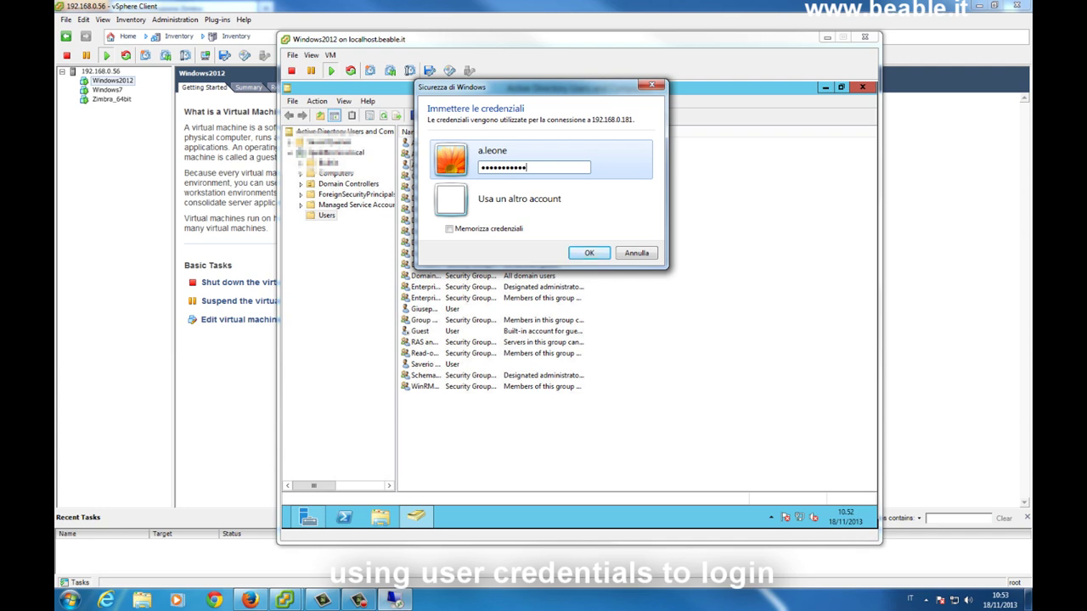
click(593, 258)
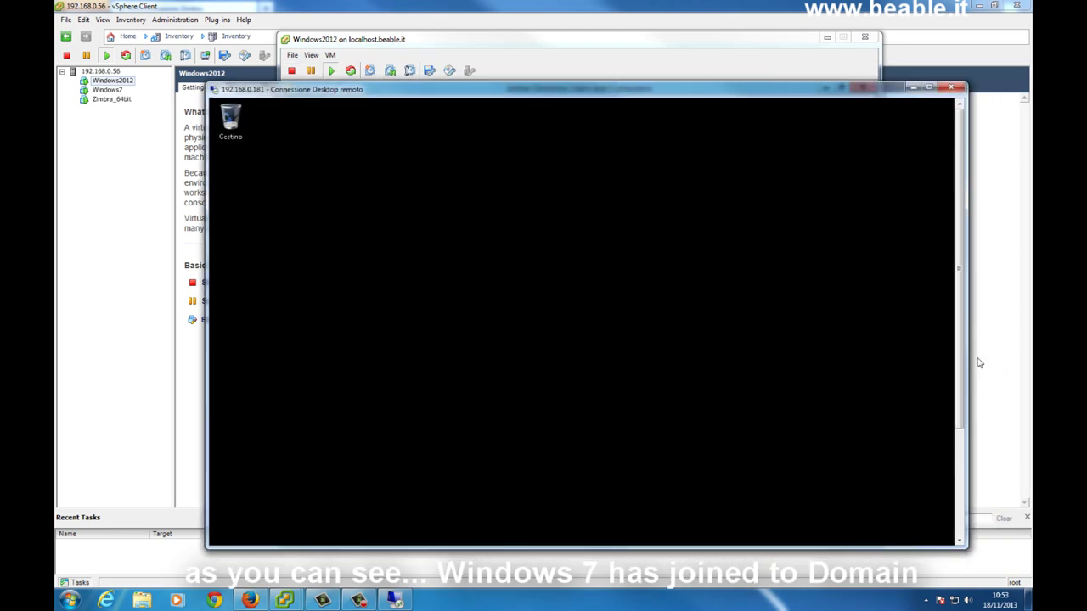
Disconnect the remote Windows 7 session from its Start menu.
drag(958, 314, 959, 339)
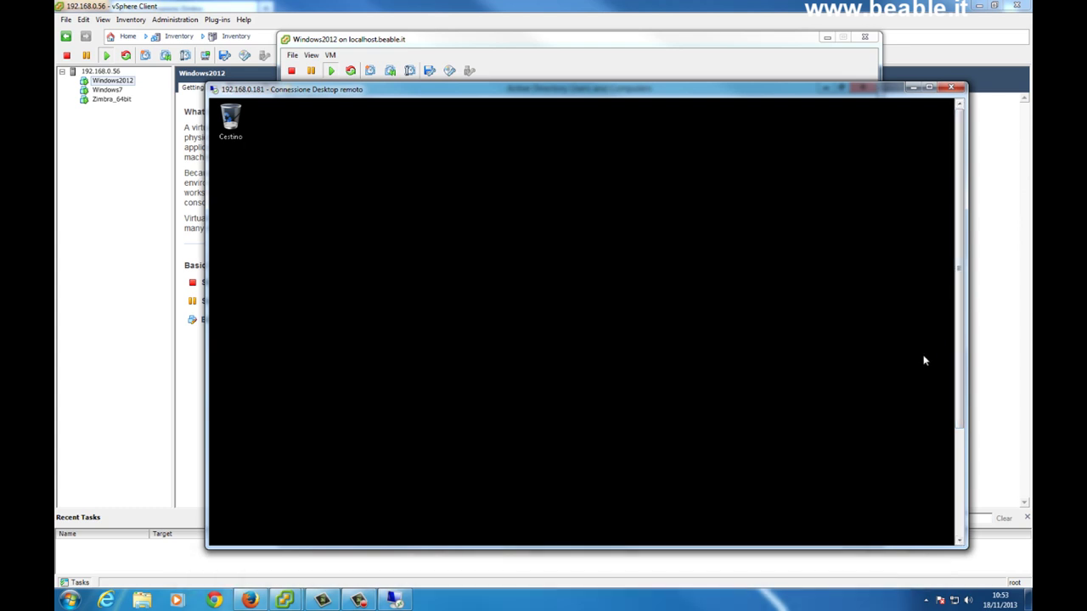
drag(959, 295, 957, 390)
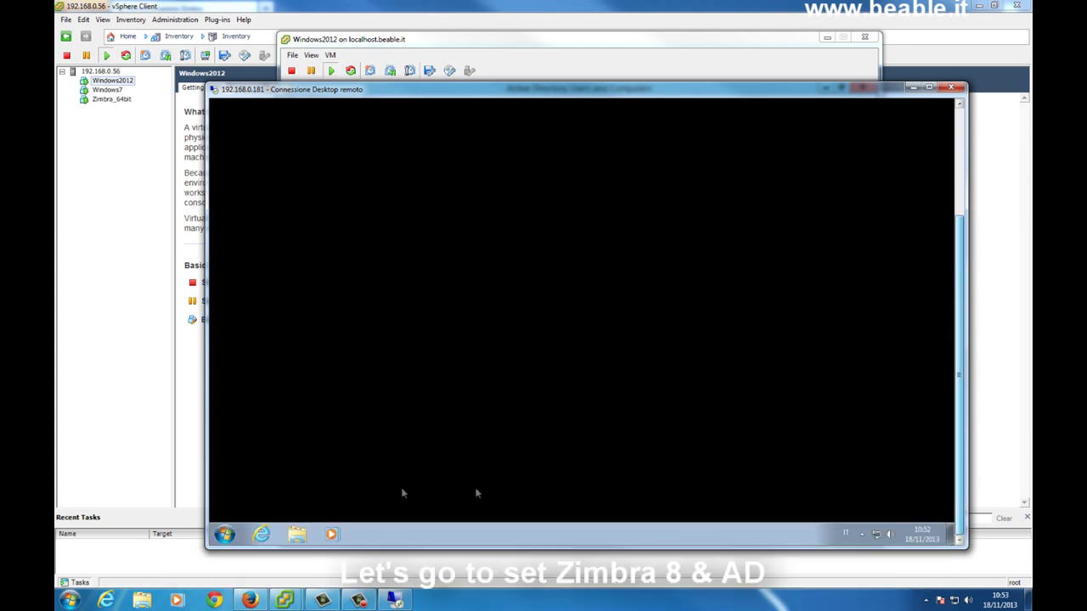
click(224, 533)
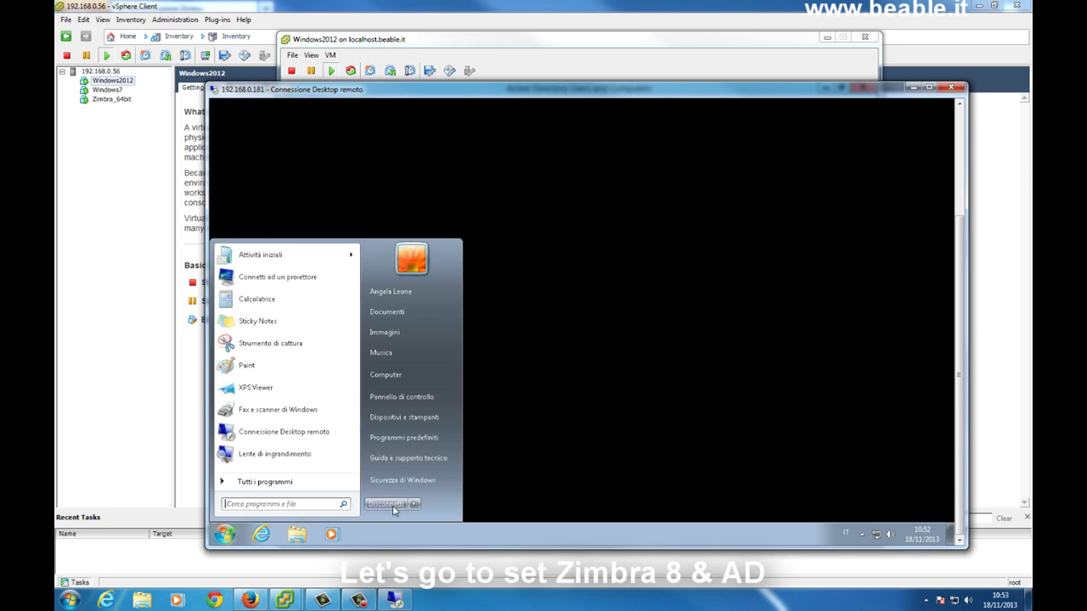
click(386, 504)
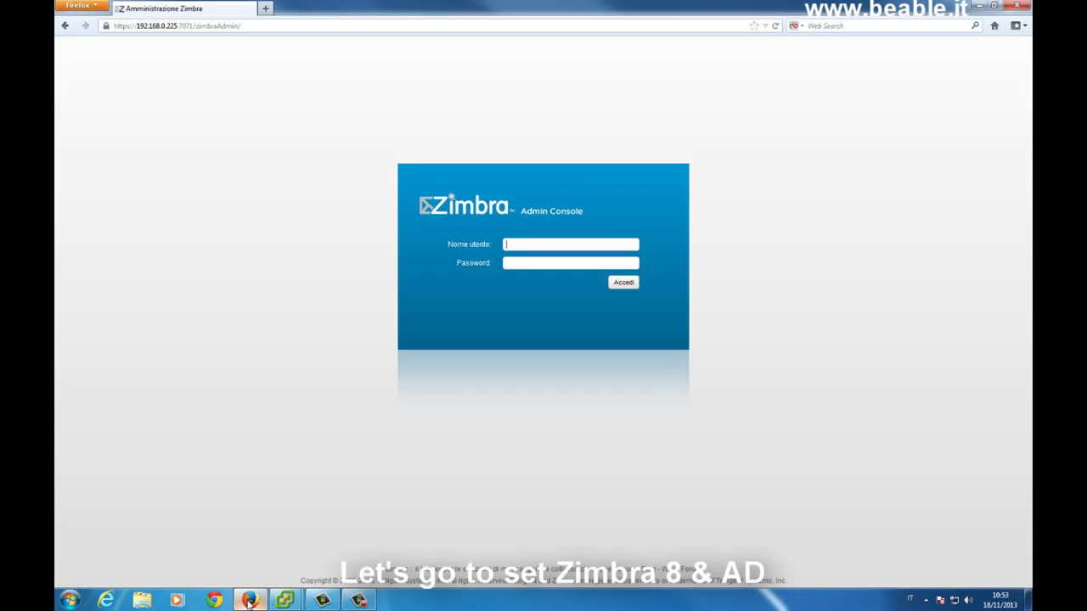
Log in to the Zimbra Admin Console as admin and show the Domains list under Configure.
click(255, 600)
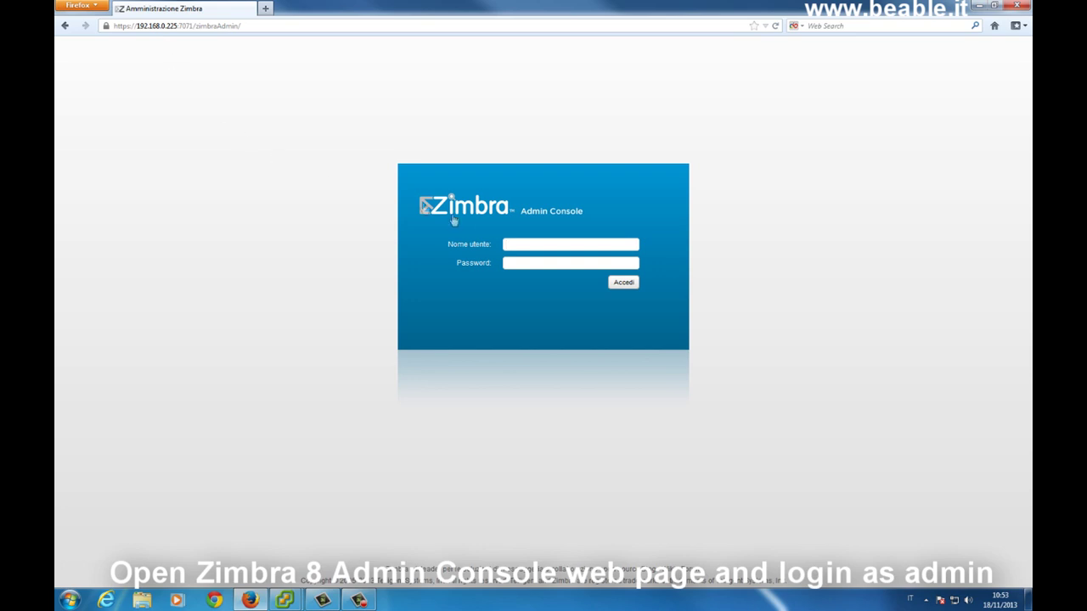
text(admin)
key(Tab)
text(admin)
key(Return)
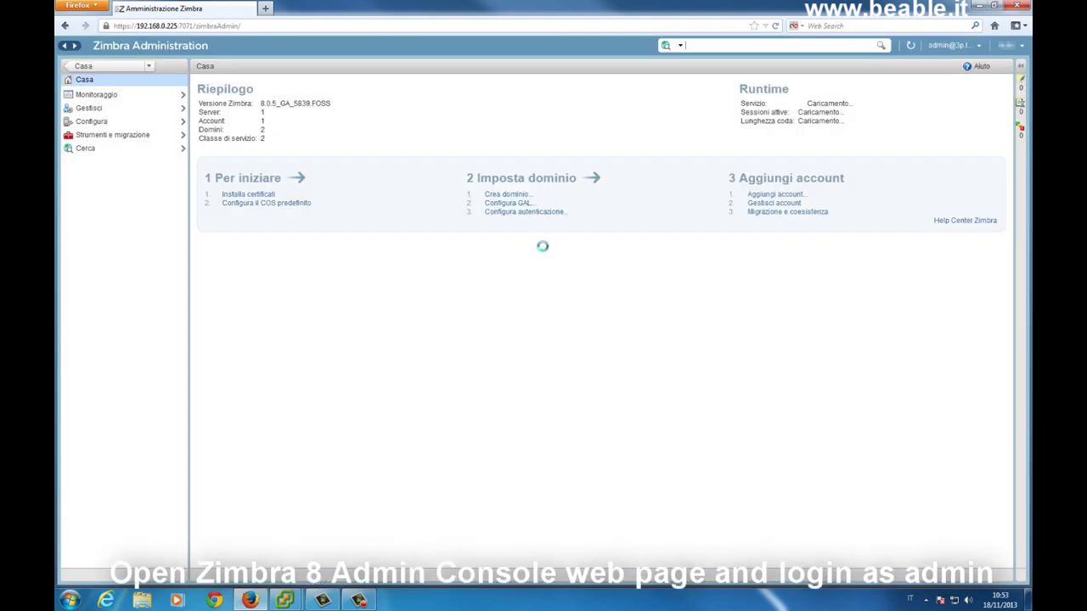
click(104, 123)
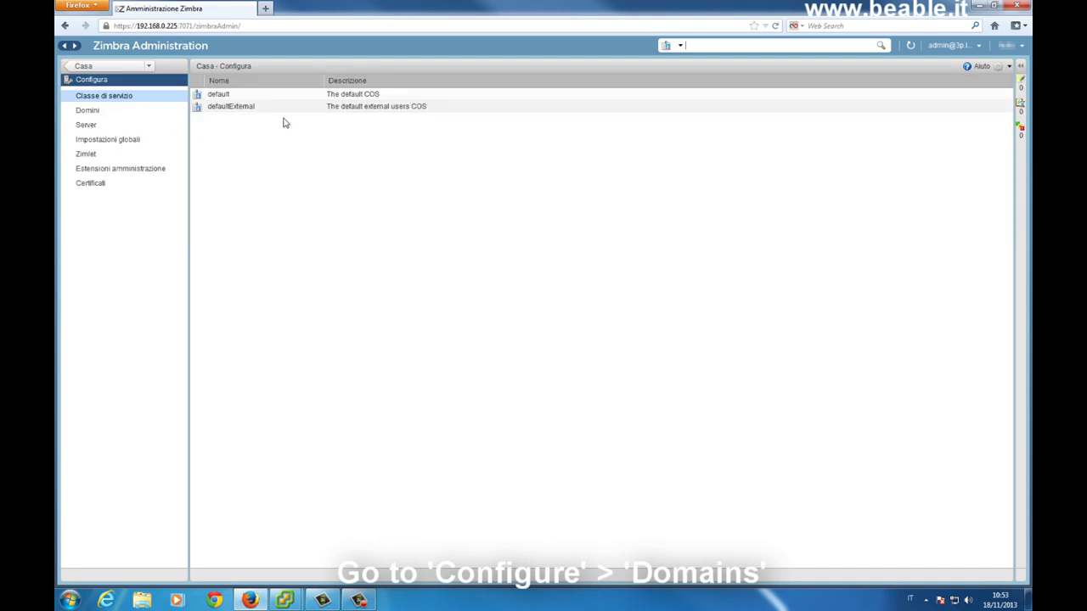
click(121, 111)
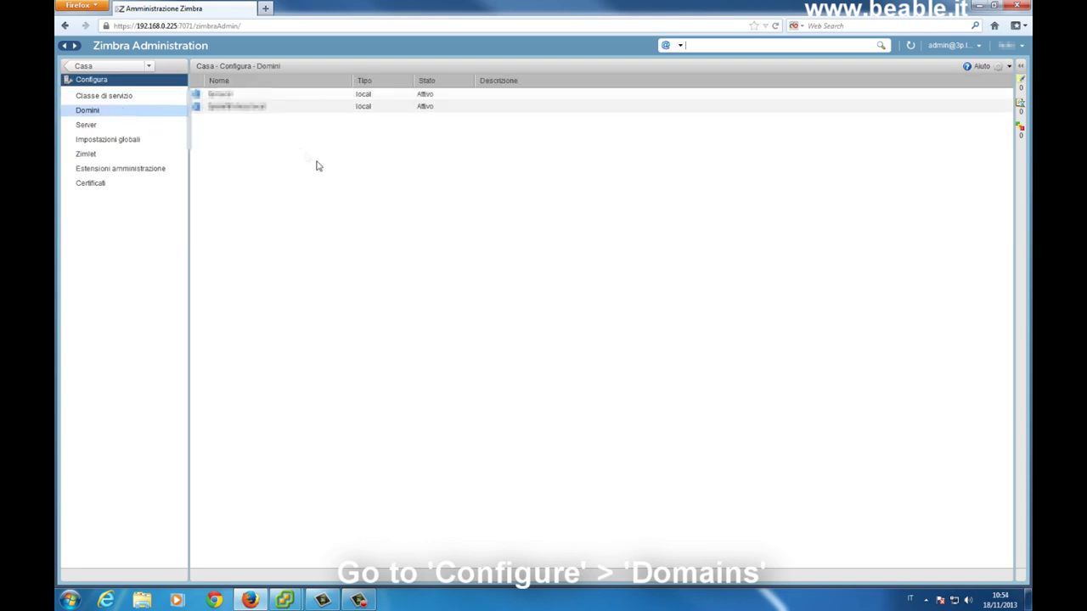
Launch the Configure Authentication wizard for the second, AD-matching domain.
right_click(301, 110)
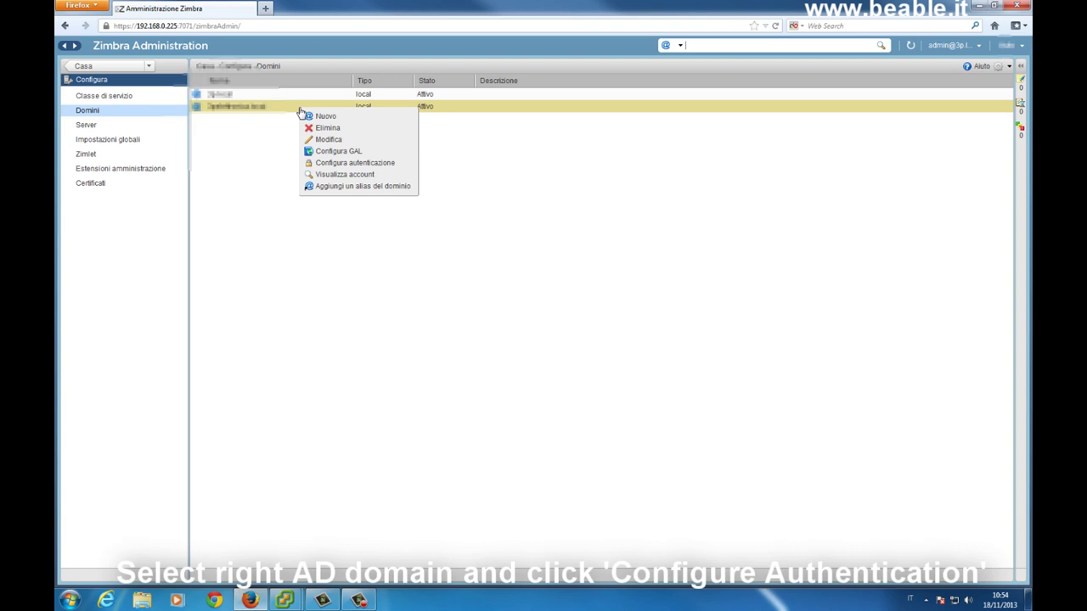
click(399, 163)
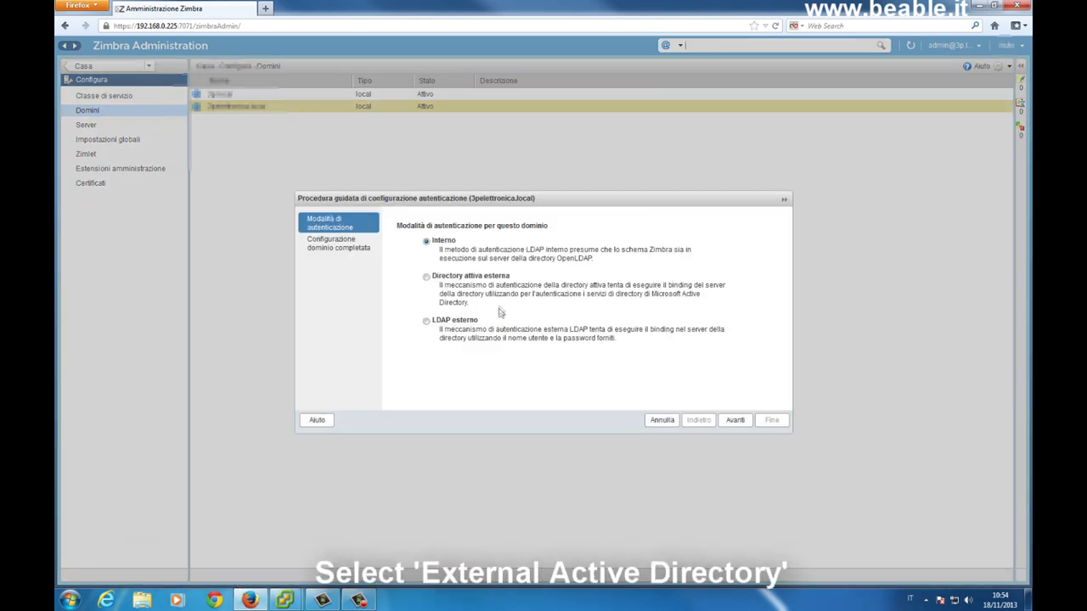
Choose external Active Directory with domain 3peletnet.local, server 192.168.0.180, port 3268.
click(427, 276)
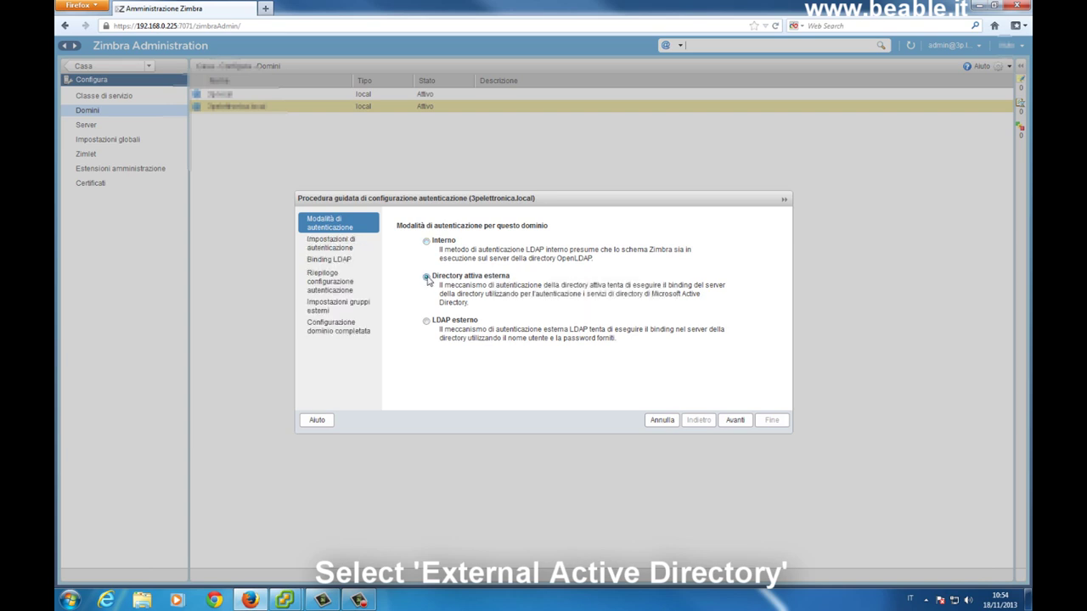
click(734, 419)
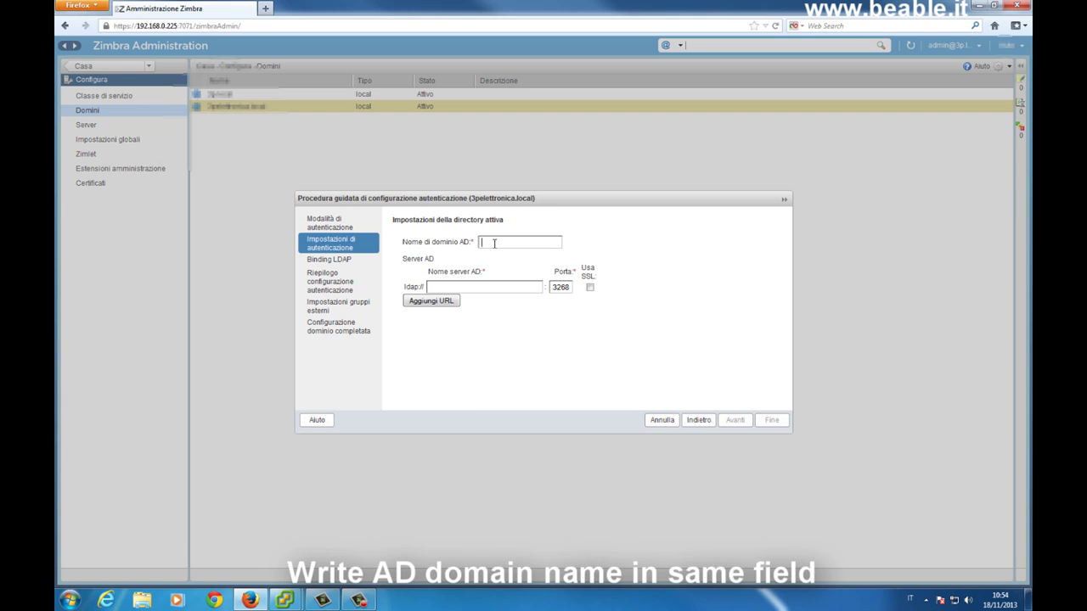
text(3peletnet.local)
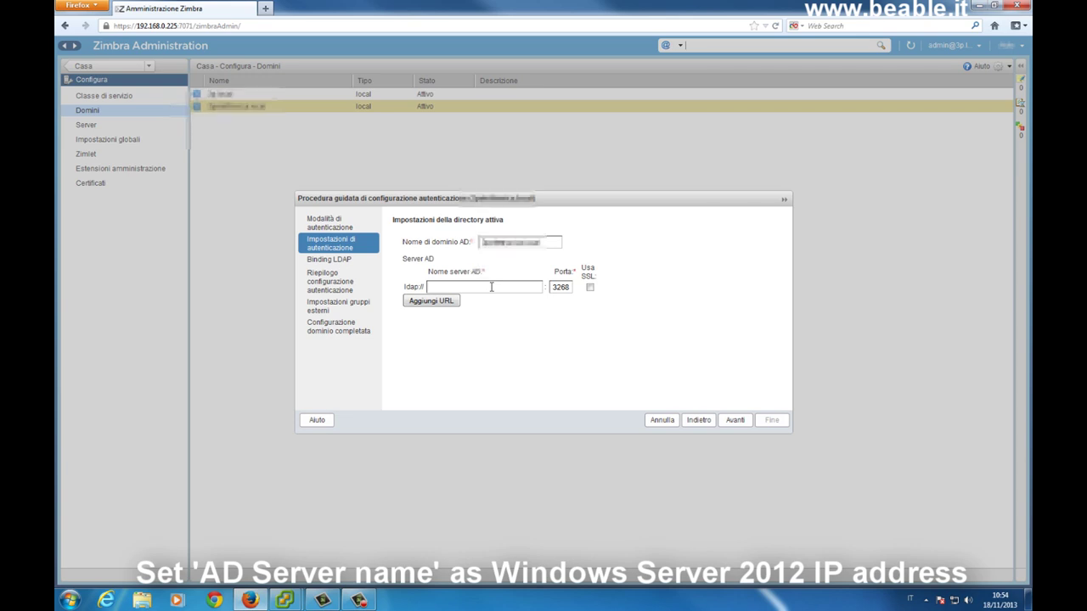
text(192.16)
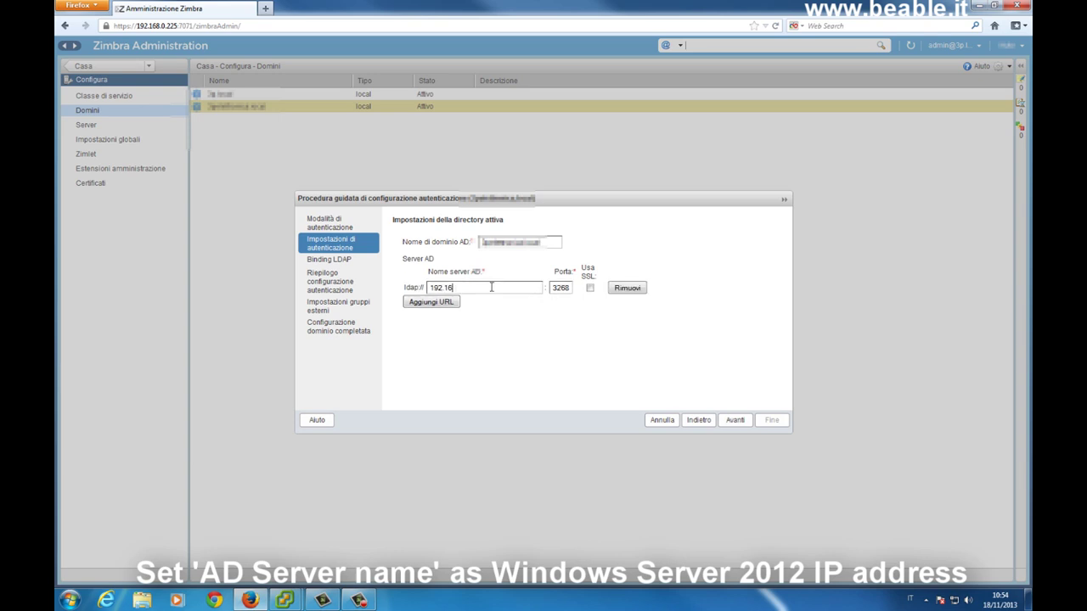
text(8.0.1)
text(0.180)
click(741, 425)
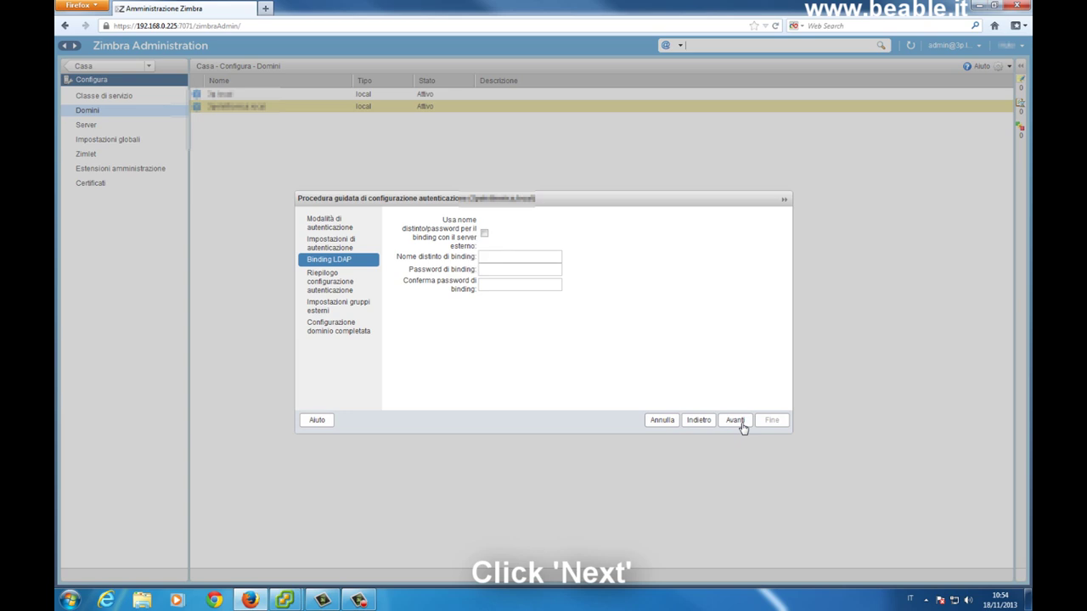
Test authentication with the AD test user's account name and password.
click(740, 424)
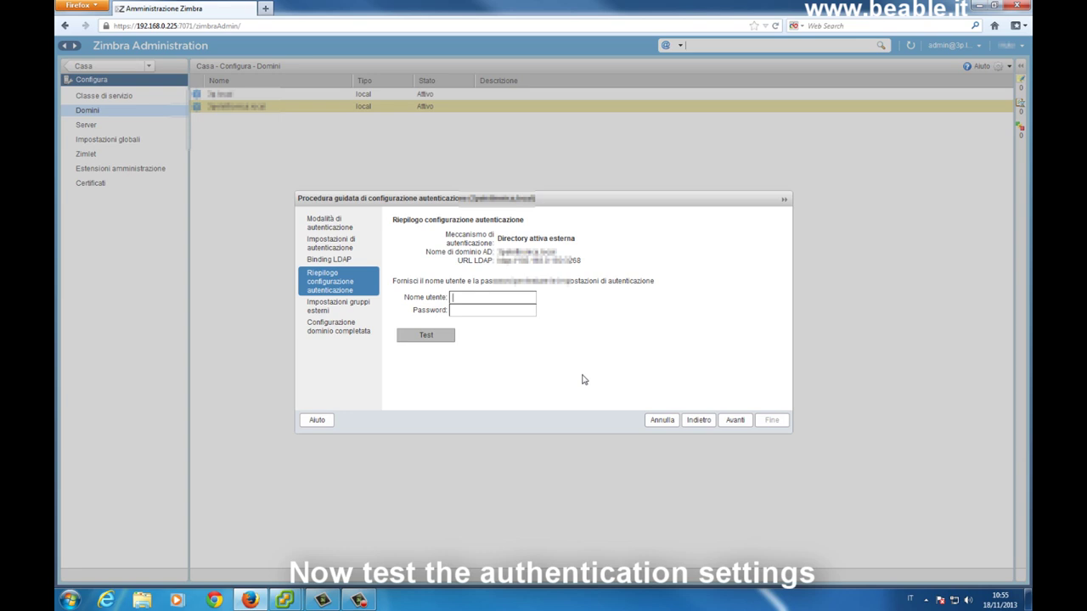
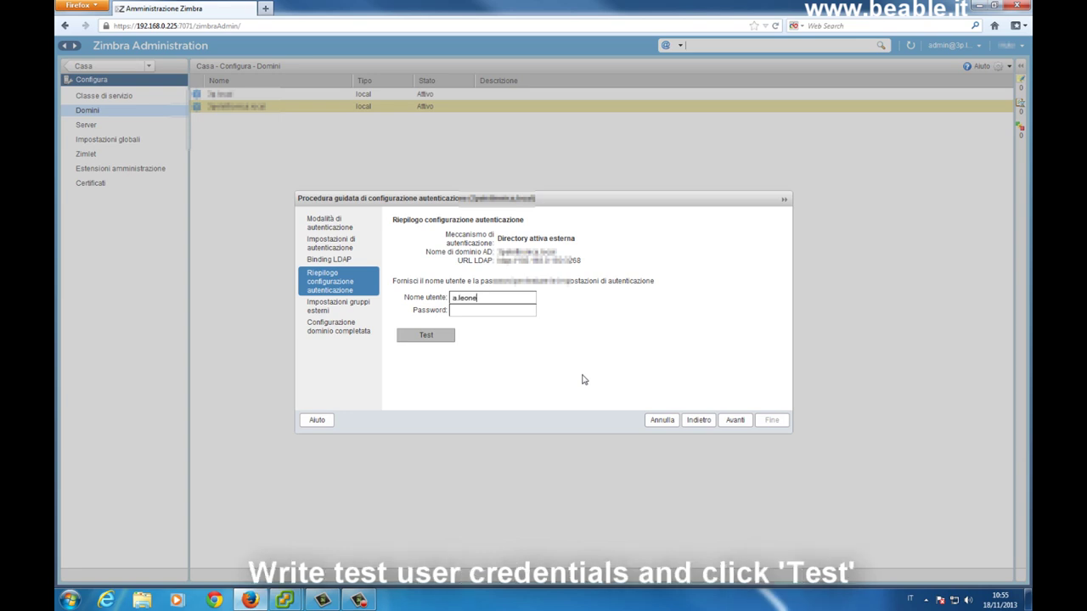
click(458, 309)
text(•••••••••••)
click(439, 338)
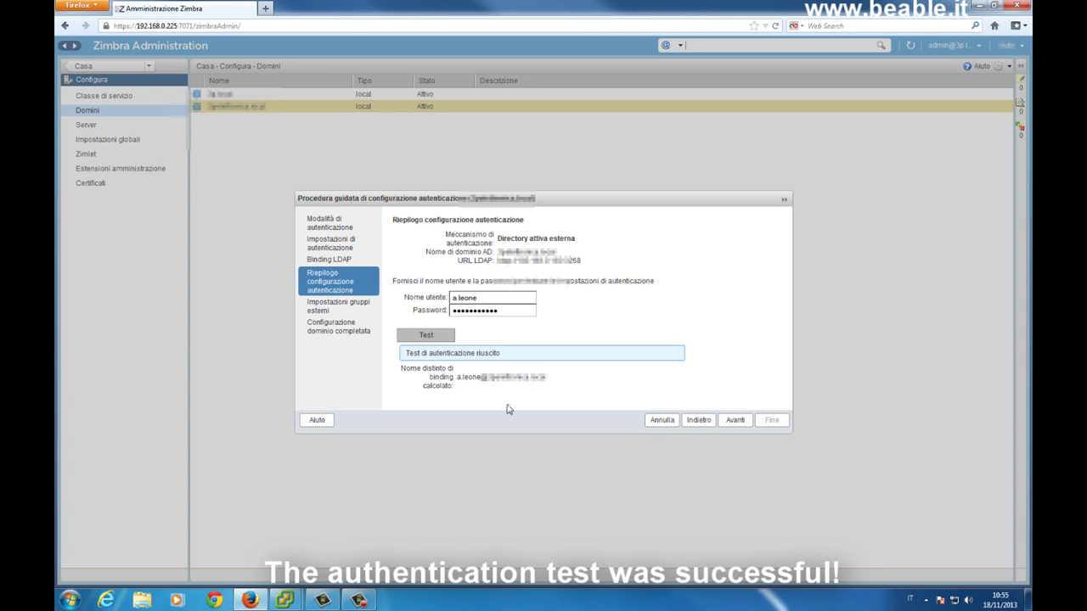
Pass the external group settings and finish the wizard, saving the AD authentication.
click(733, 421)
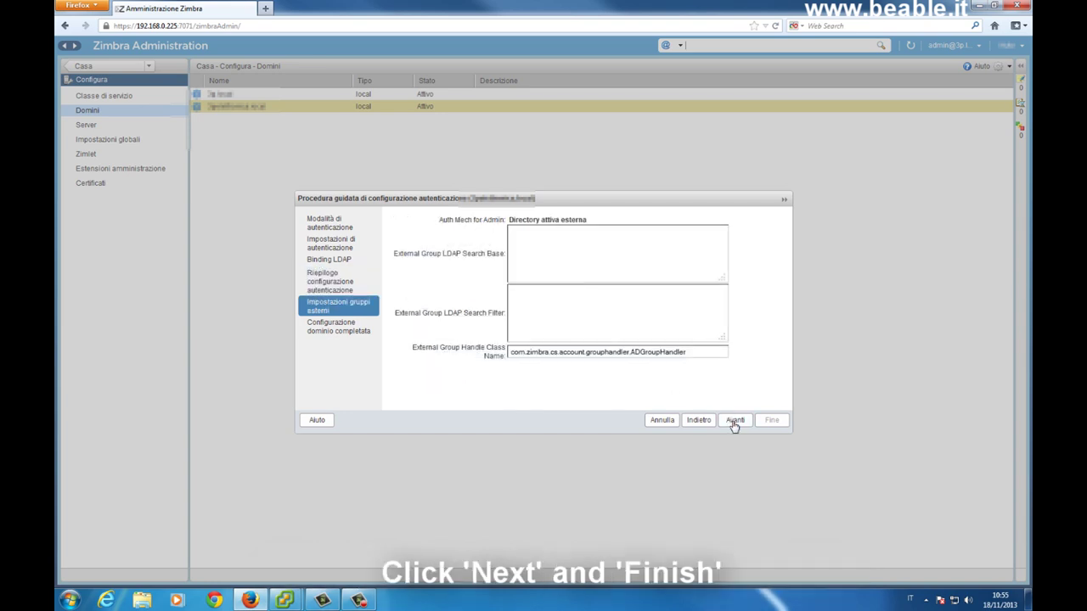
click(735, 421)
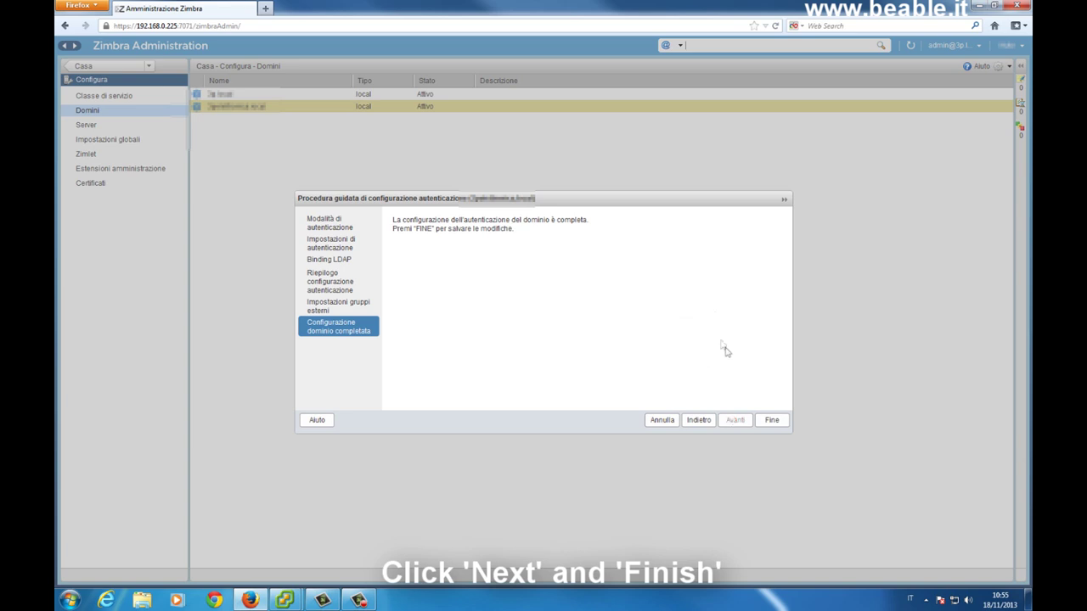
click(771, 421)
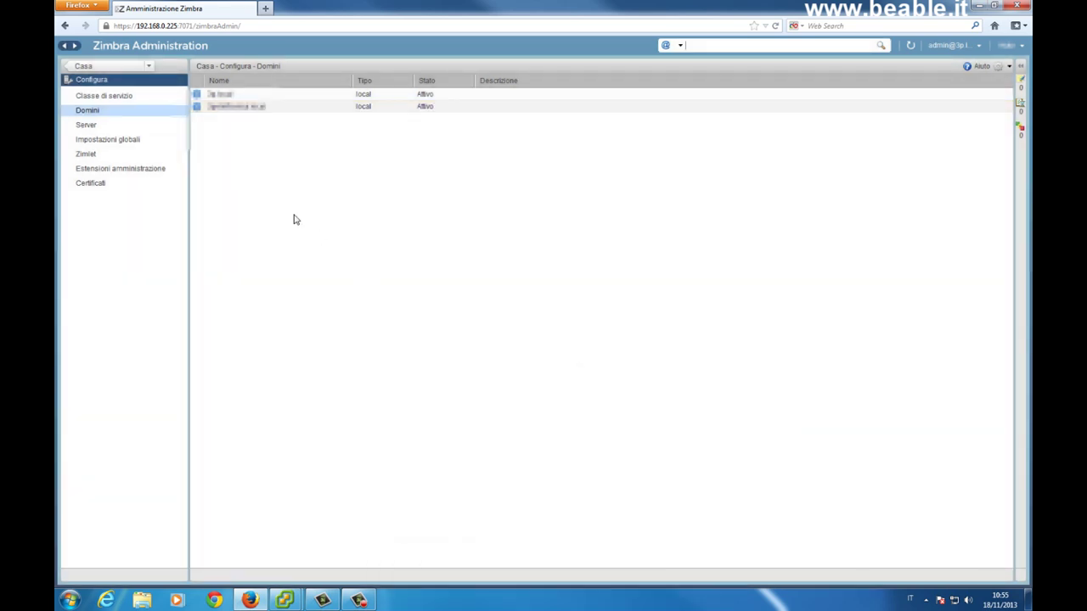
Start a new account with the test user's account name on the 3peletnet.local domain.
click(113, 68)
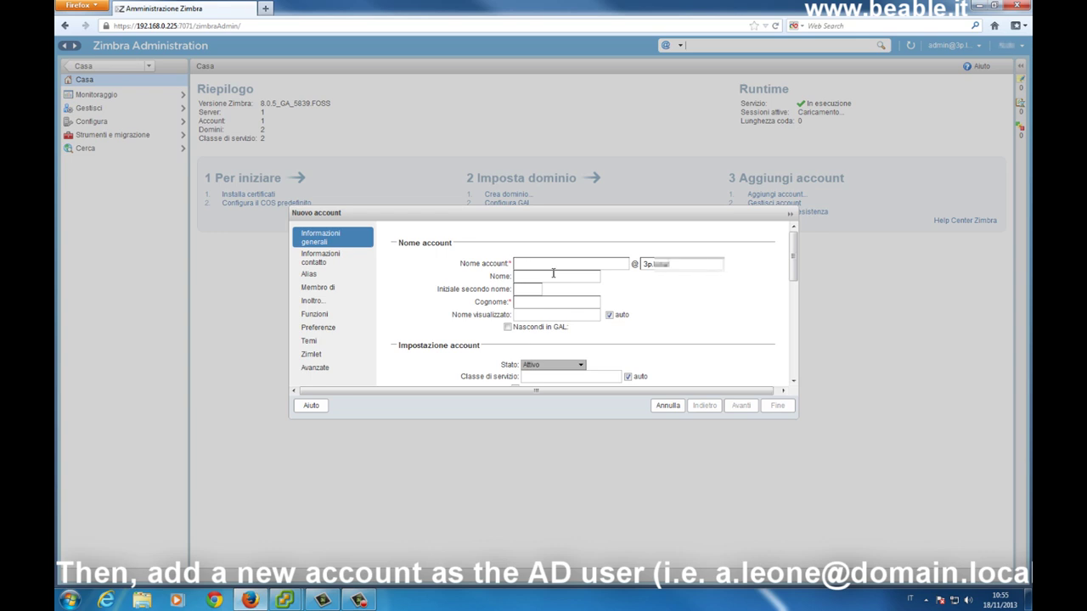
double_click(671, 264)
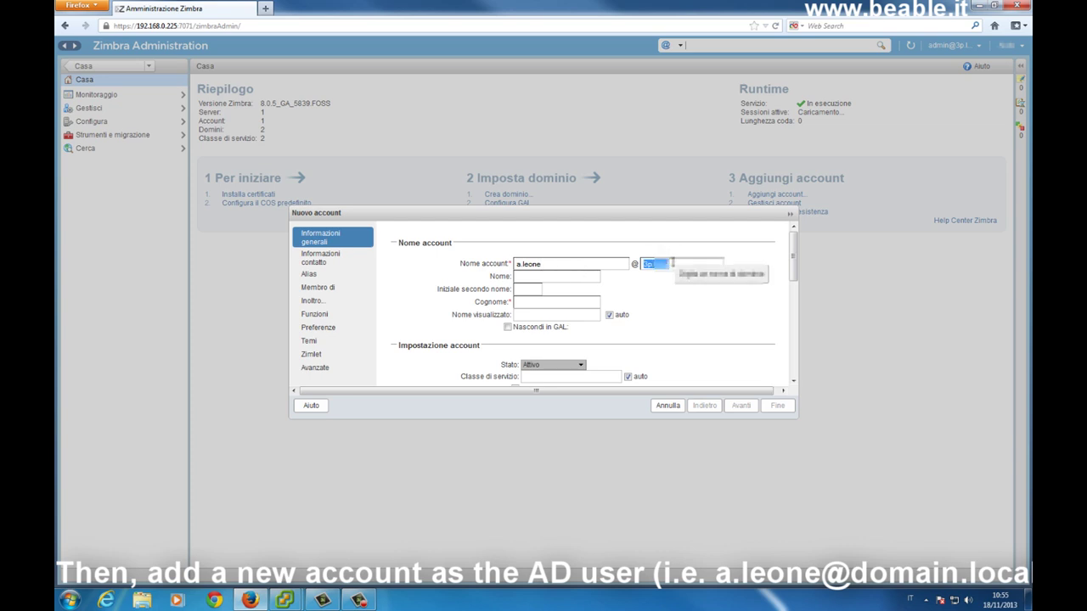
text(3p)
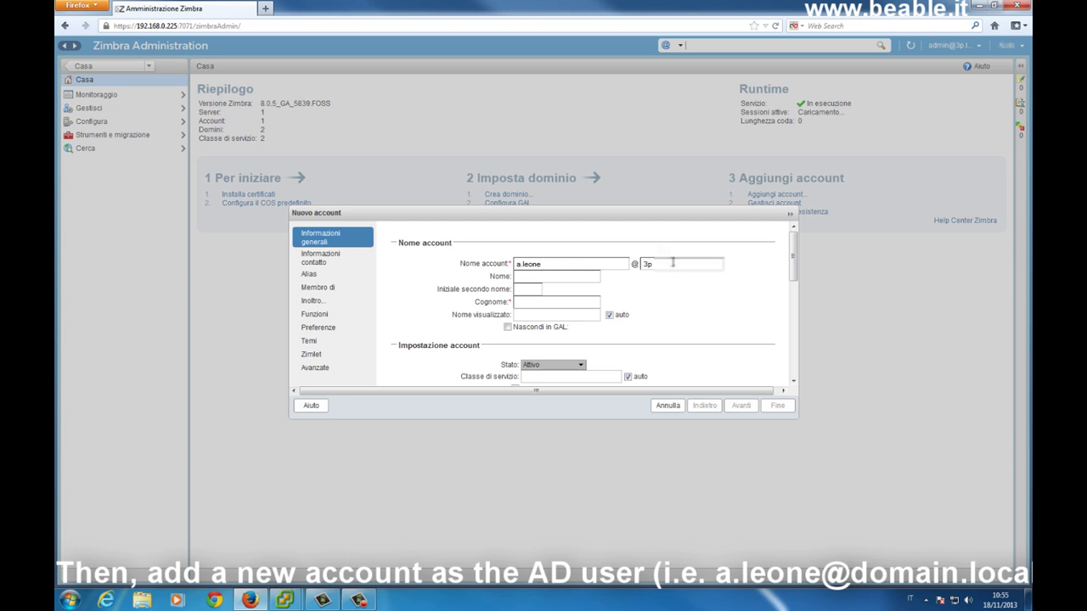
text(w)
key(BackSpace)
text(e)
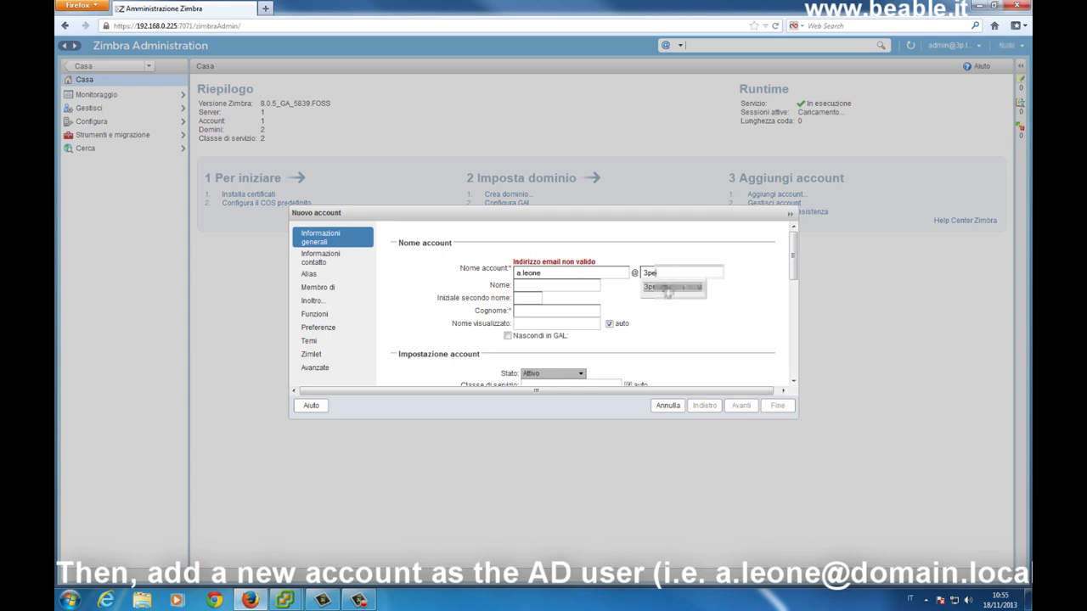
click(668, 287)
click(534, 276)
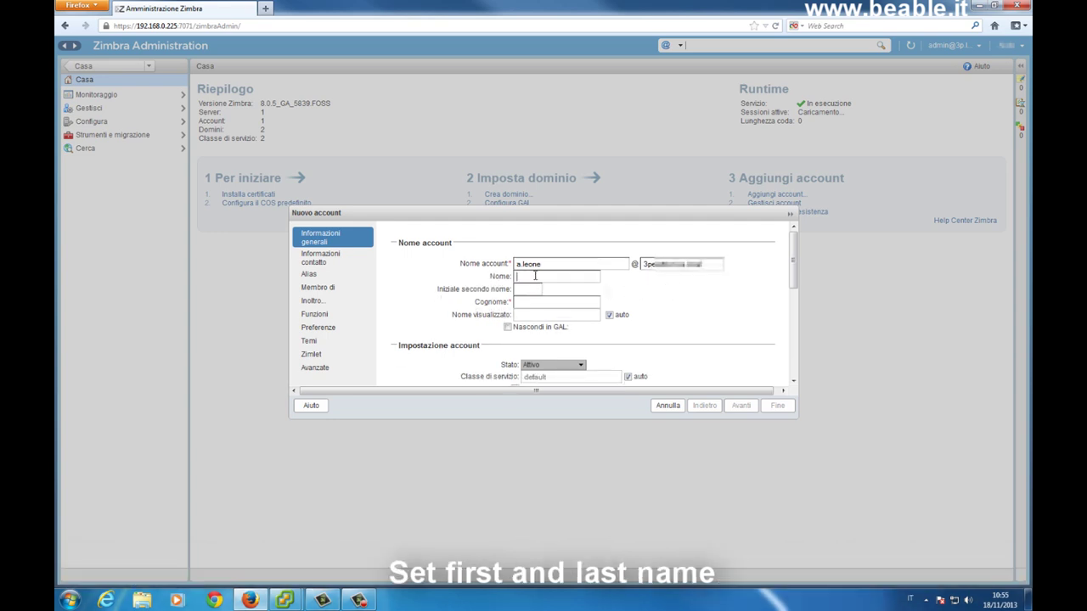
Enter the AD user's first name and last name, auto-filling the display name.
click(533, 302)
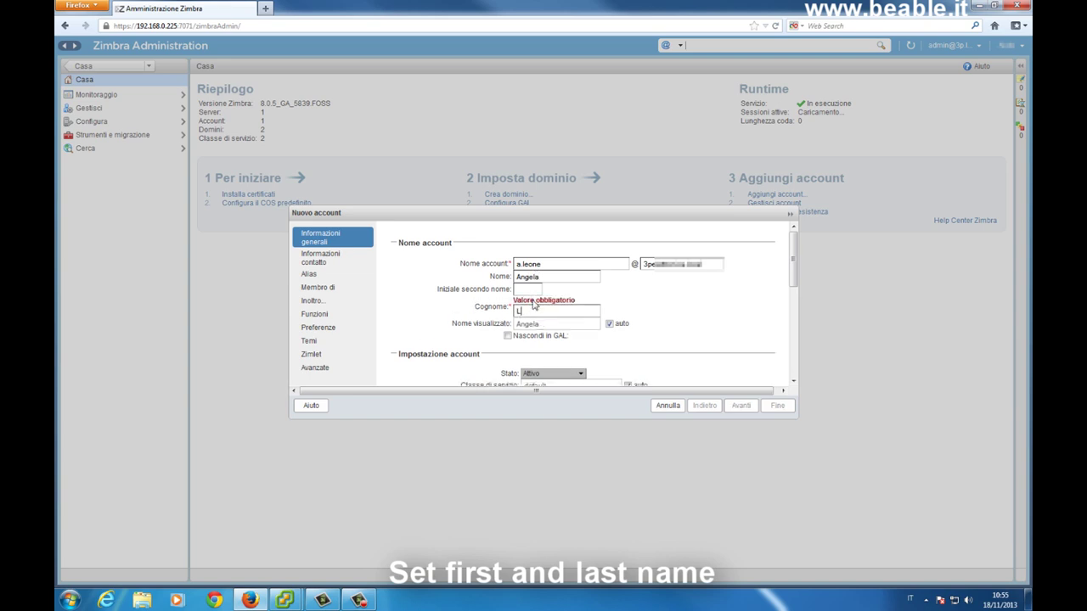
click(793, 382)
click(793, 382)
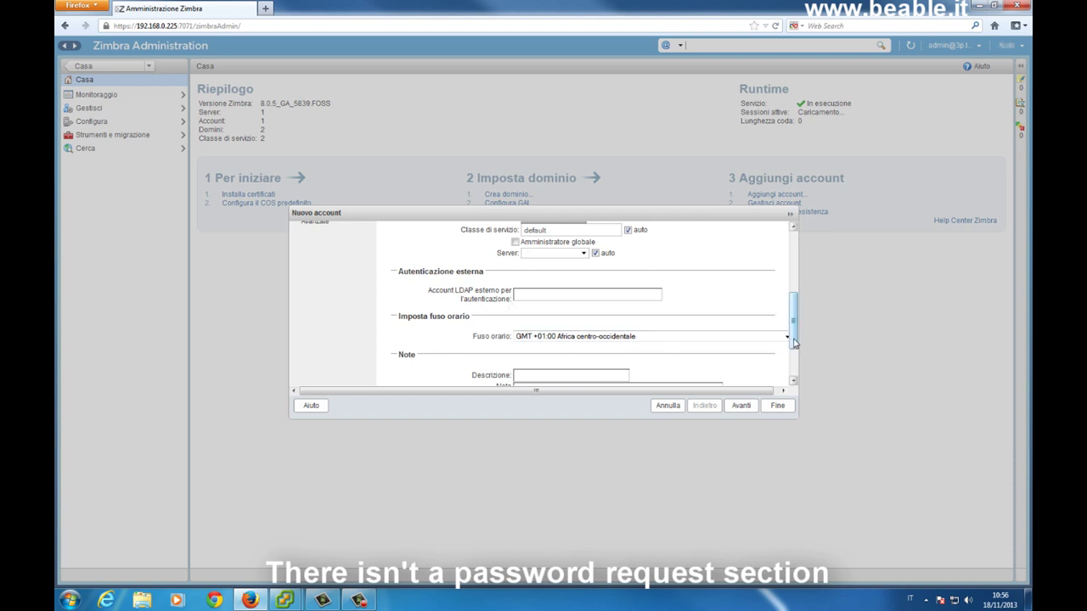
Set time zone GMT +01:00 Amsterdam, Berlino, Berna, Roma, Stoccolma, Vienna and create the account.
click(786, 338)
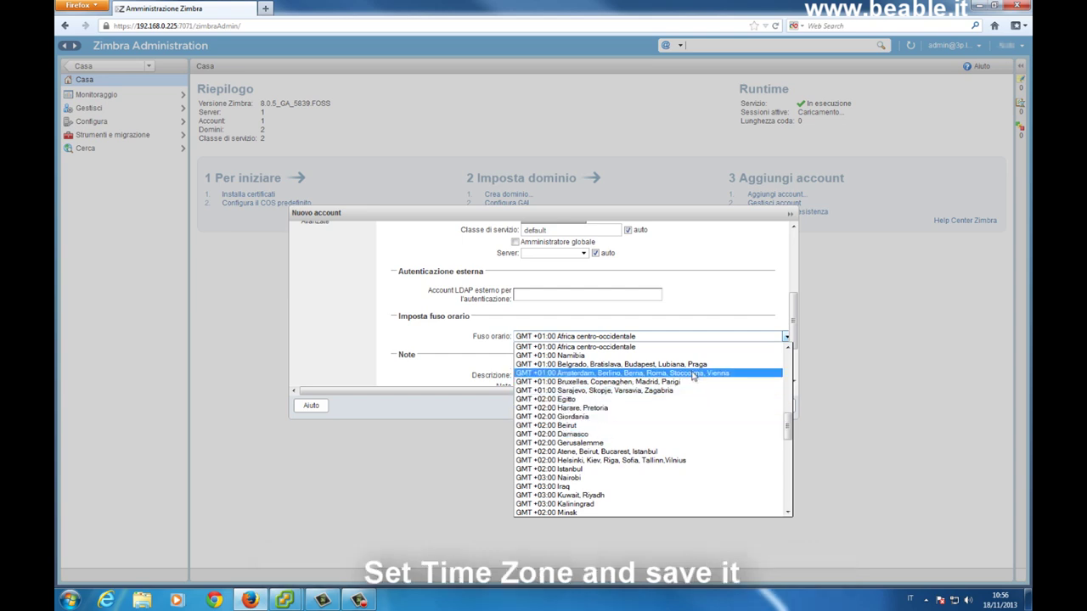
click(693, 375)
scroll(789, 374, down, 3)
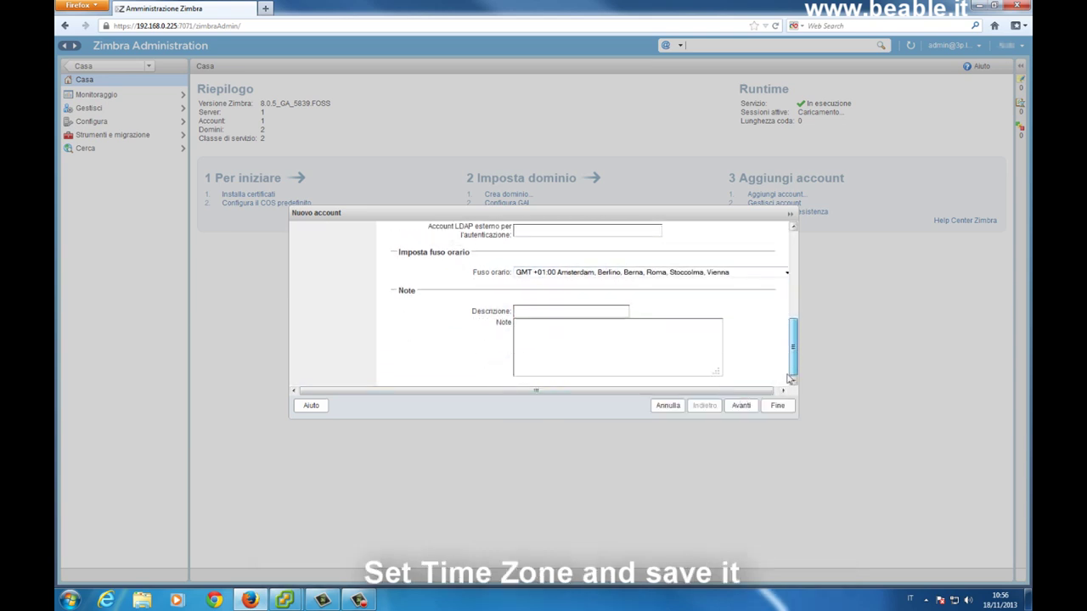
click(773, 407)
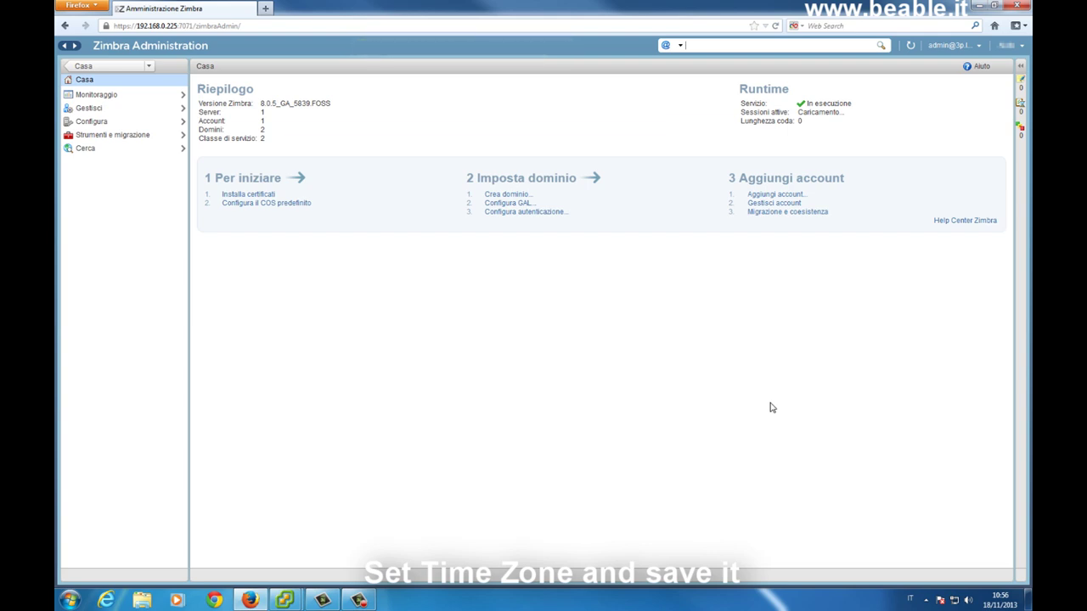
Open the Gestisci account list and confirm the new AD user's account is listed as active.
click(141, 110)
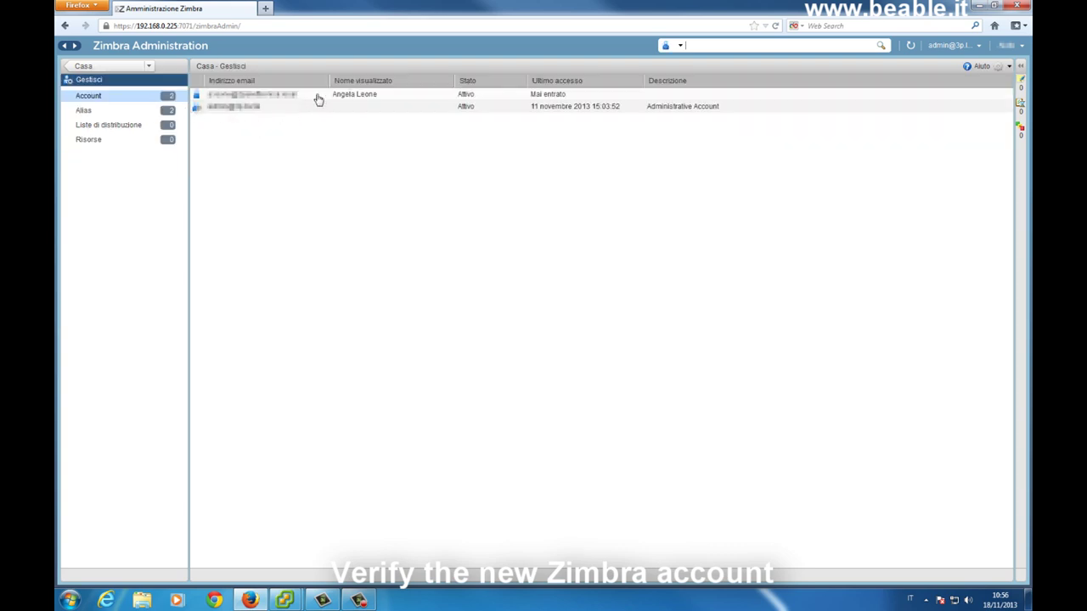
click(317, 99)
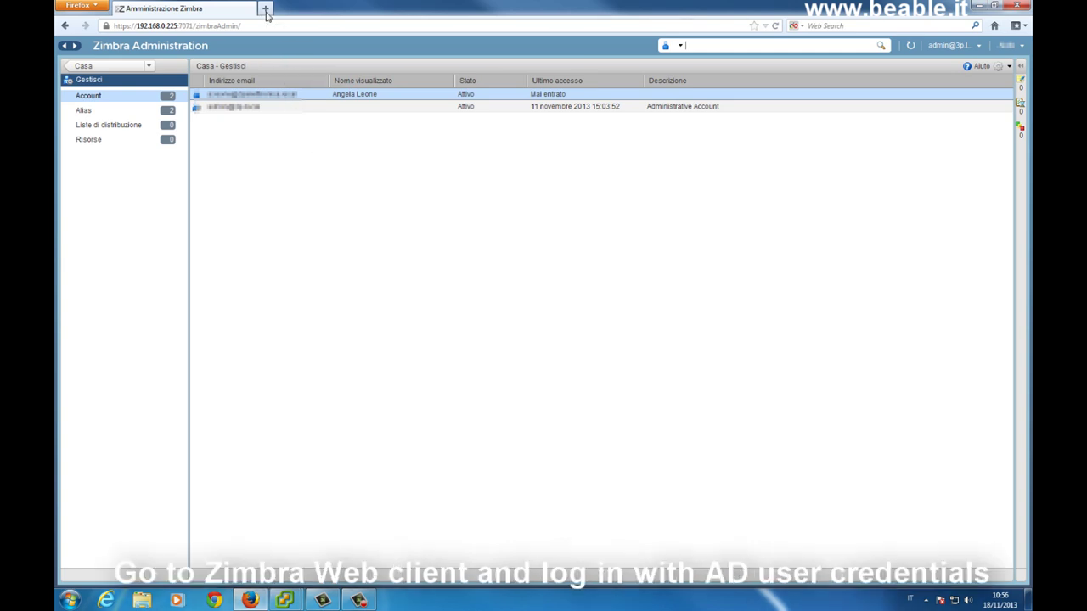
click(266, 10)
text(192)
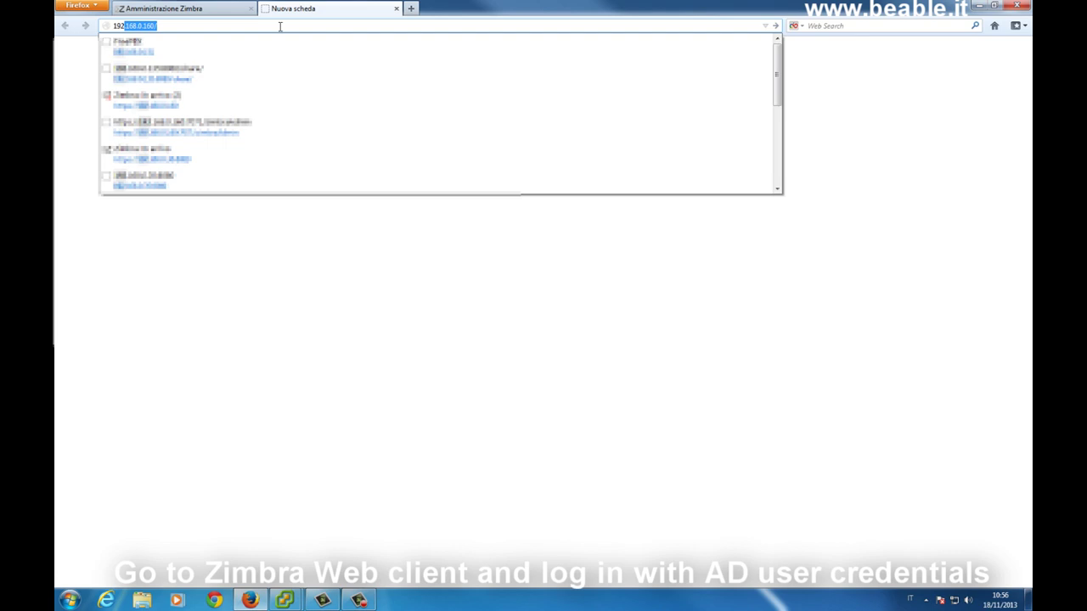
text(.168.0.)
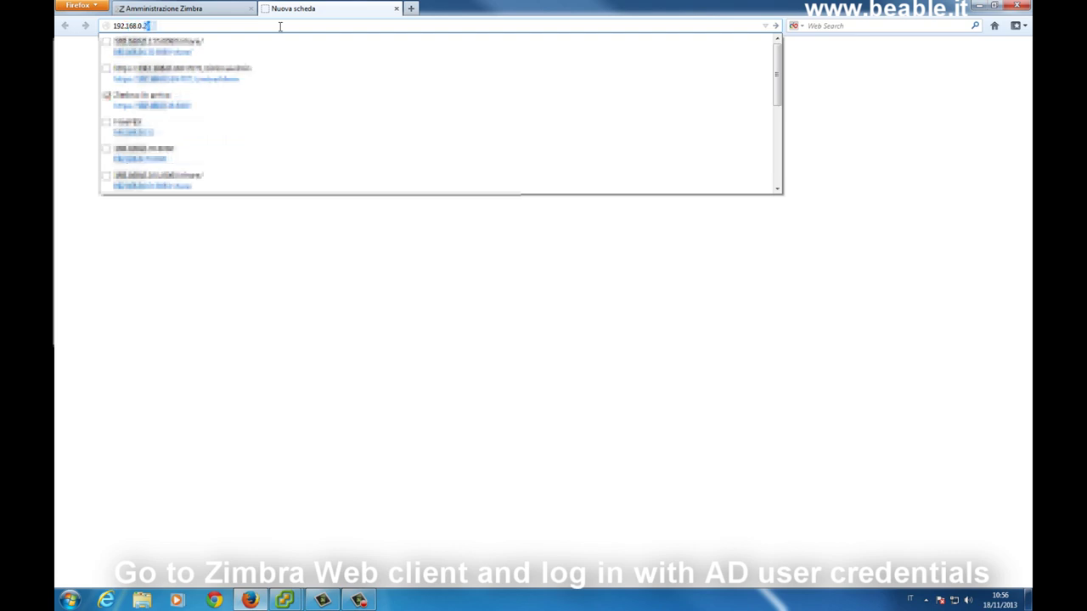
text(225)
key(Return)
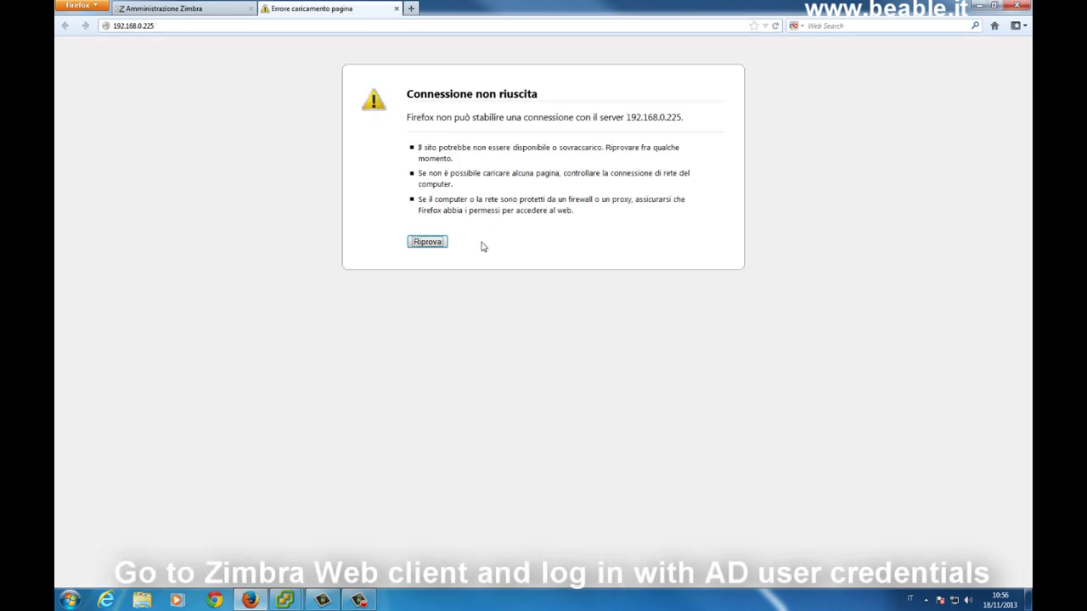
click(114, 28)
click(115, 28)
text(https://)
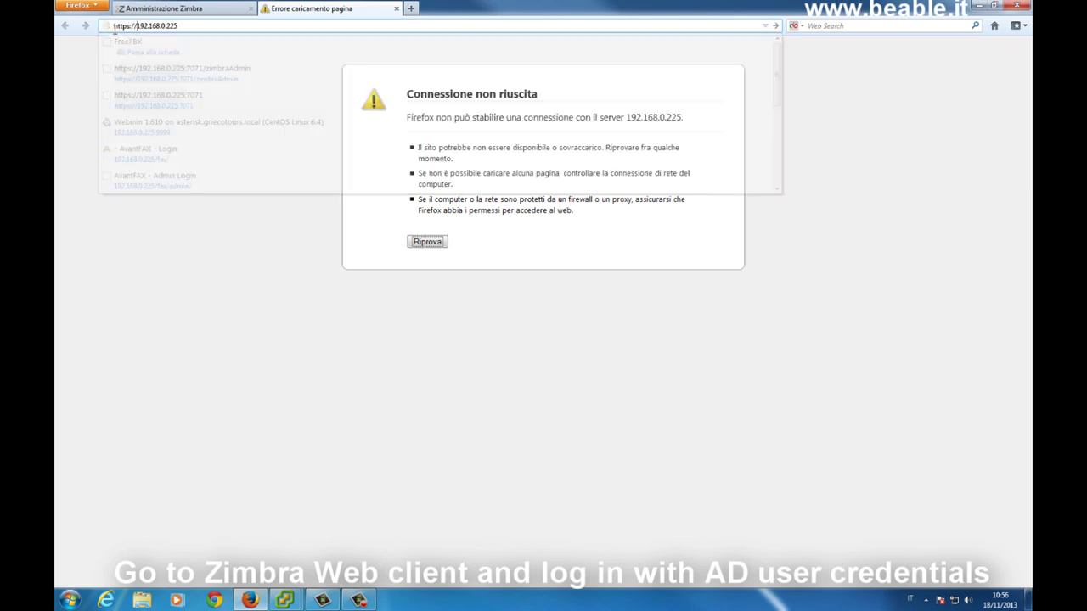
key(Return)
Accept the server's untrusted certificate by adding and confirming a security exception.
click(518, 278)
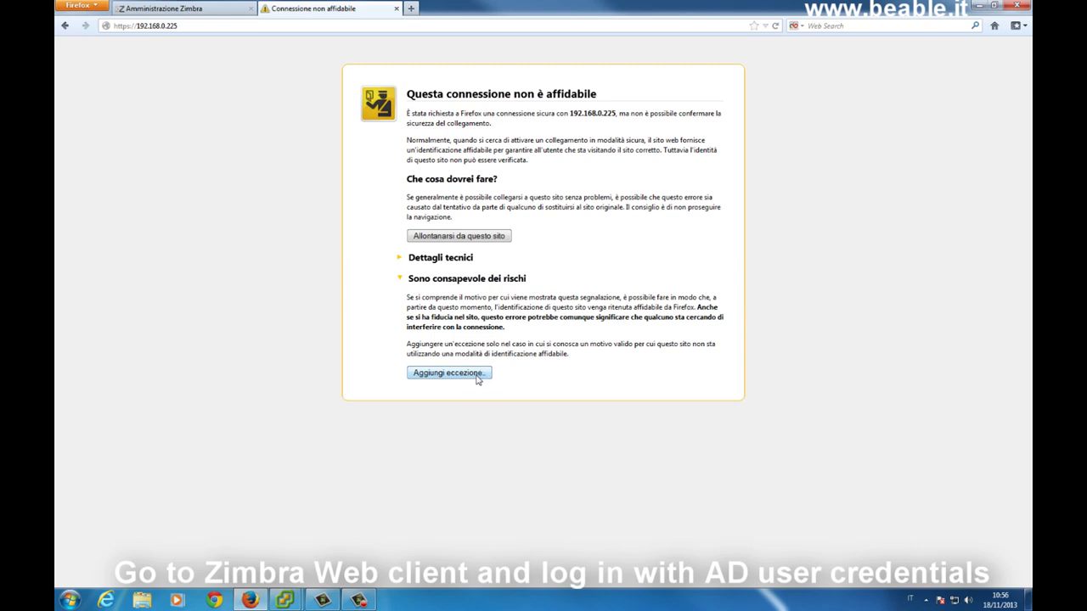
click(477, 377)
click(580, 424)
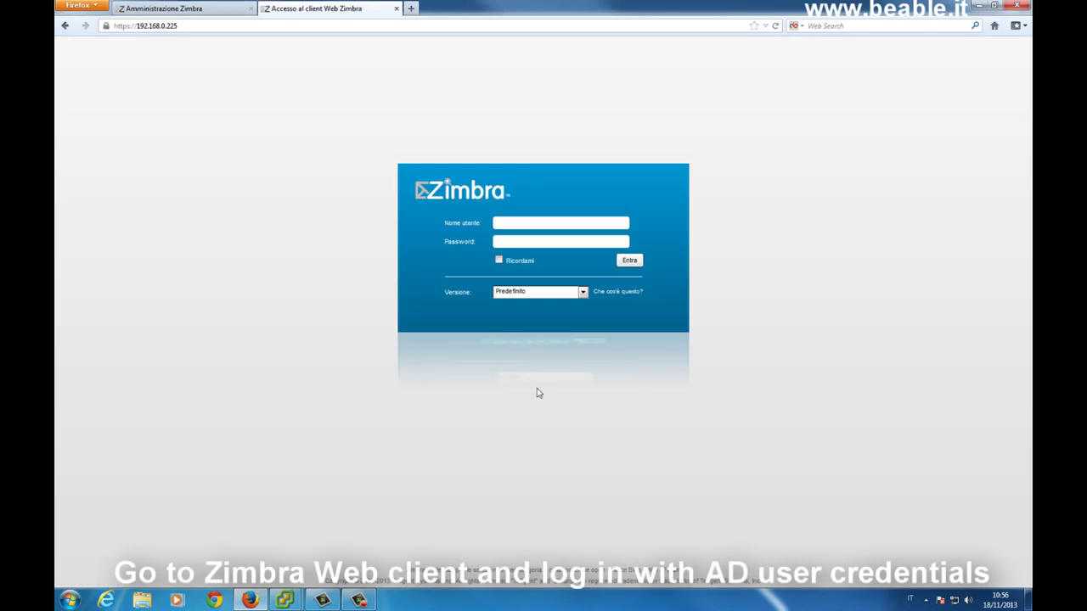
text(•••••••••••)
click(629, 260)
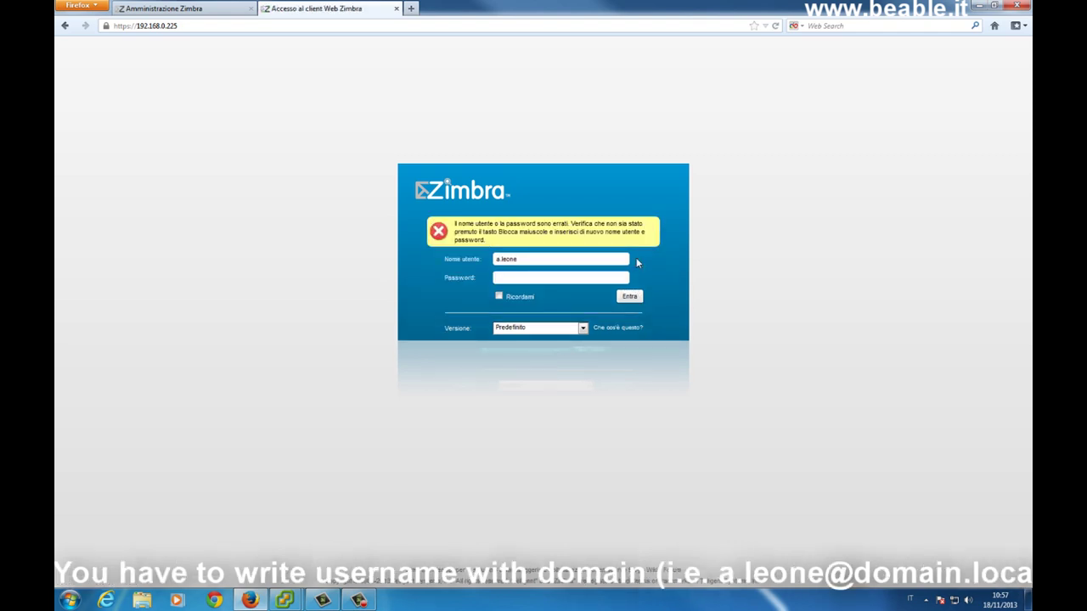
click(521, 258)
text(@domain.local)
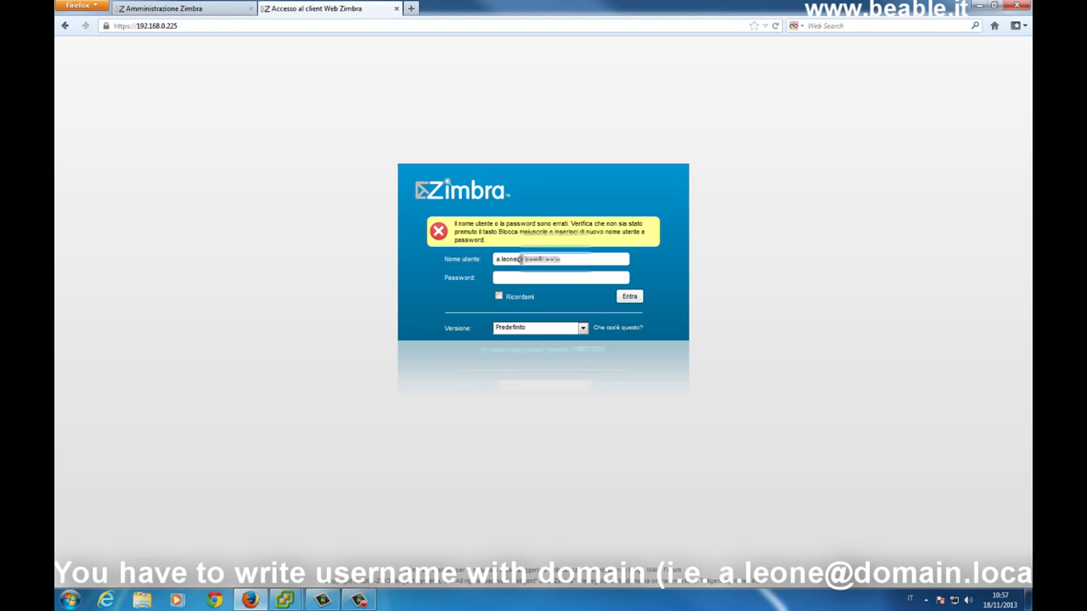
click(521, 277)
text(*********)
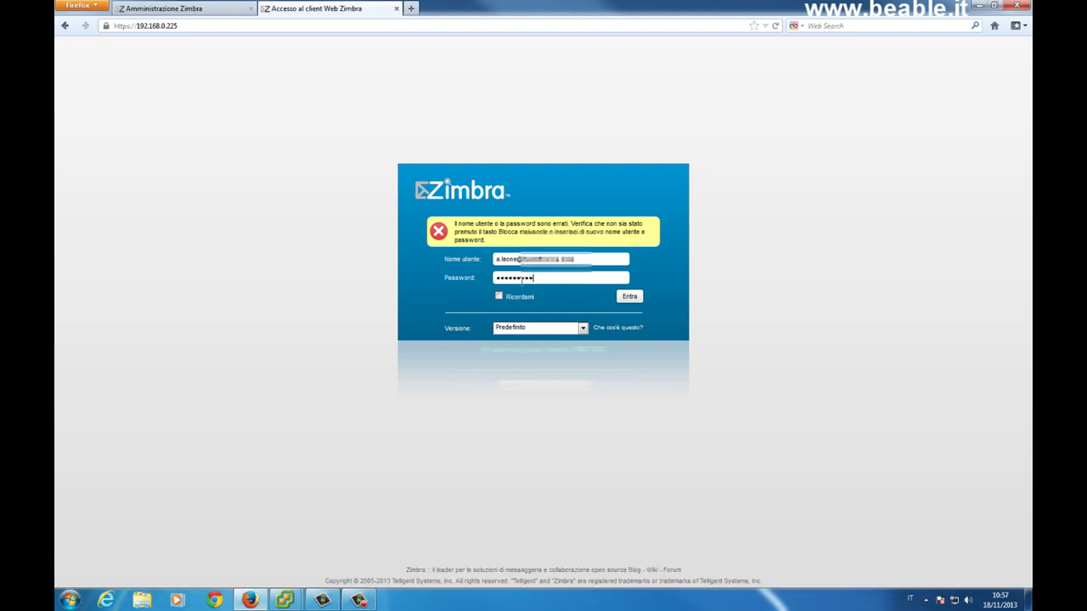
click(624, 297)
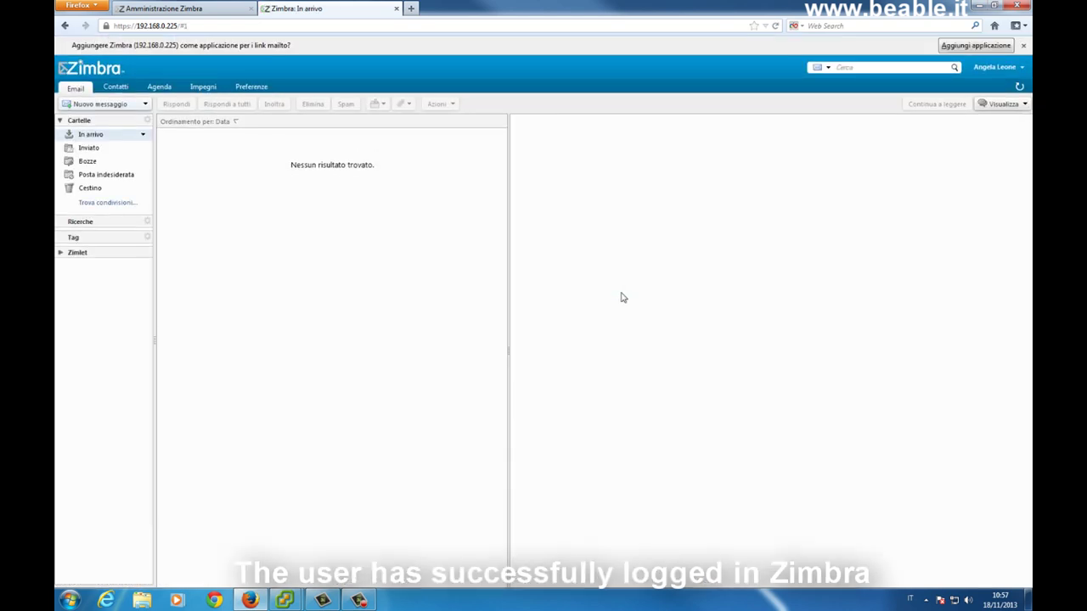
Close the Firefox bar offering to add Zimbra as the mailto application.
click(1023, 45)
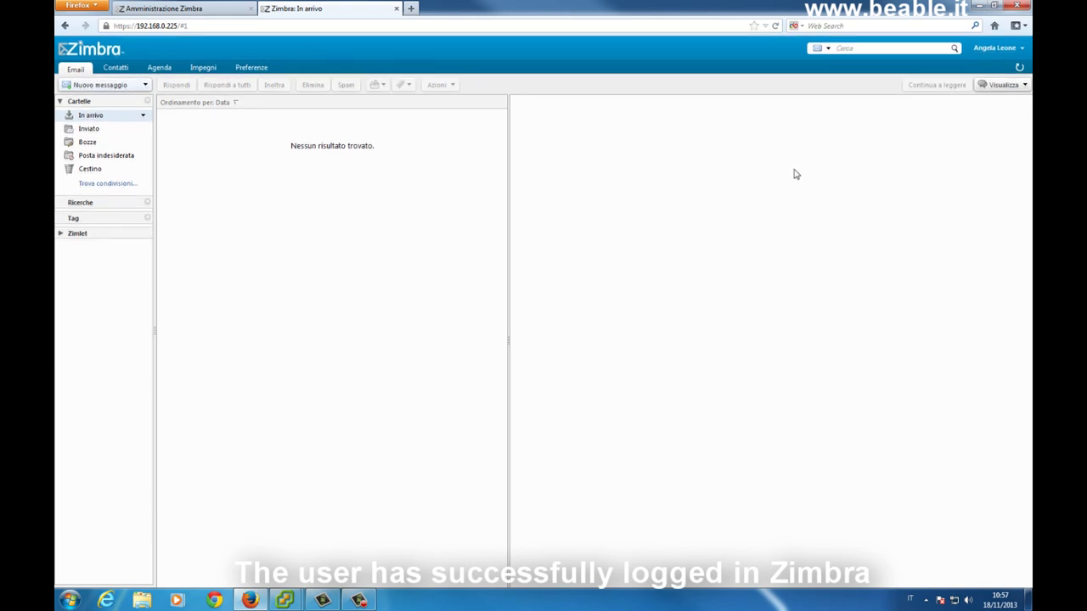